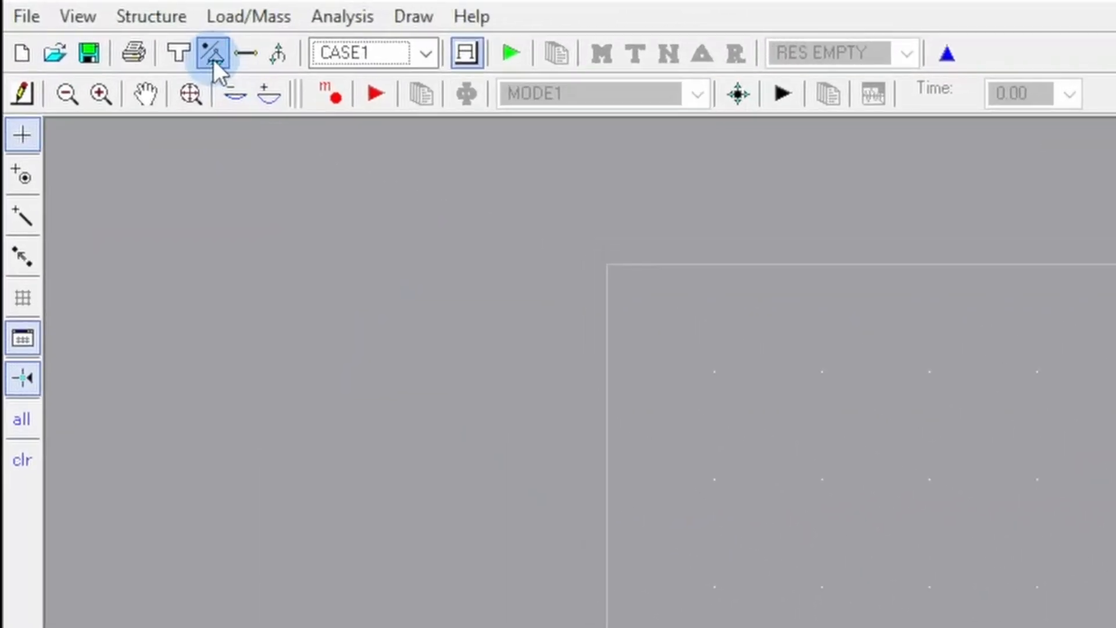
# - Look through the dialogs for joint coordinates, members, loads and member types, closing each without changes
pyautogui.click(156, 51)
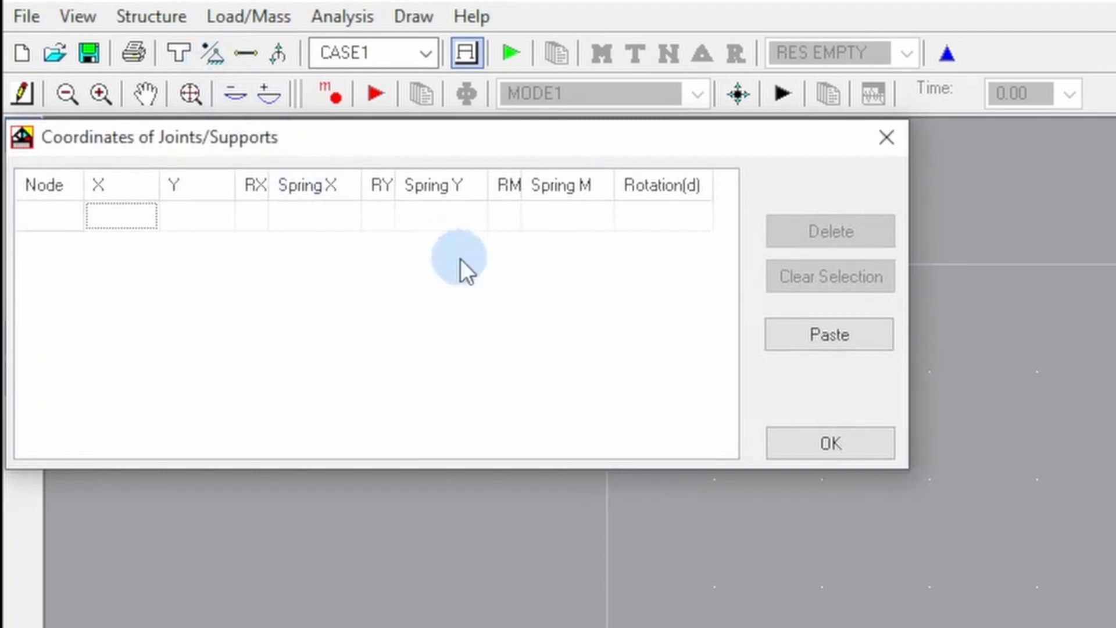
pyautogui.click(831, 444)
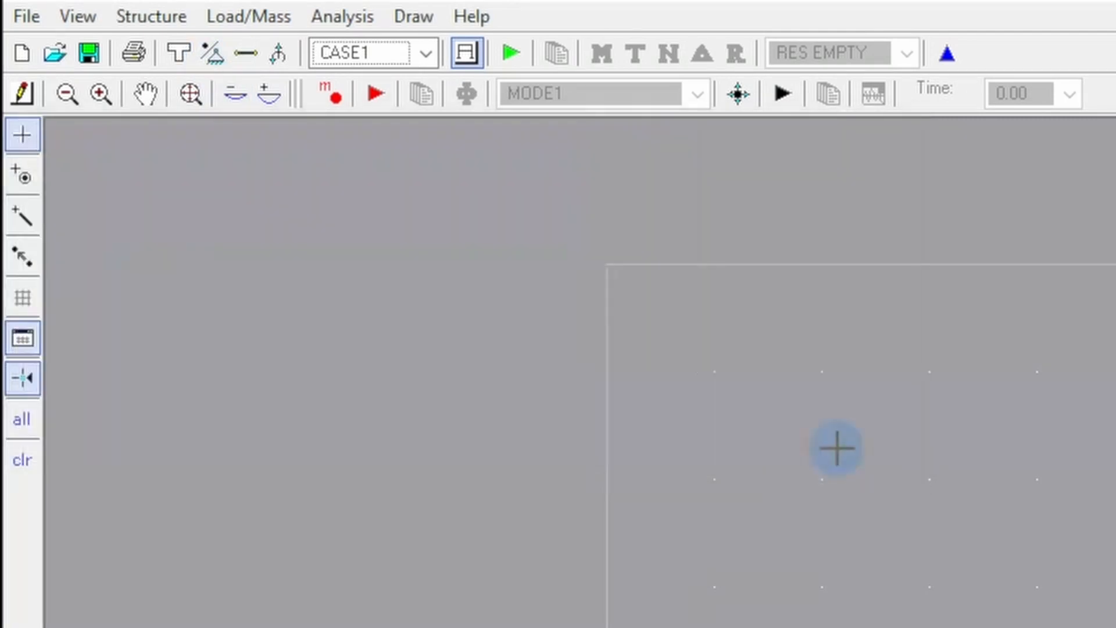
pyautogui.click(247, 53)
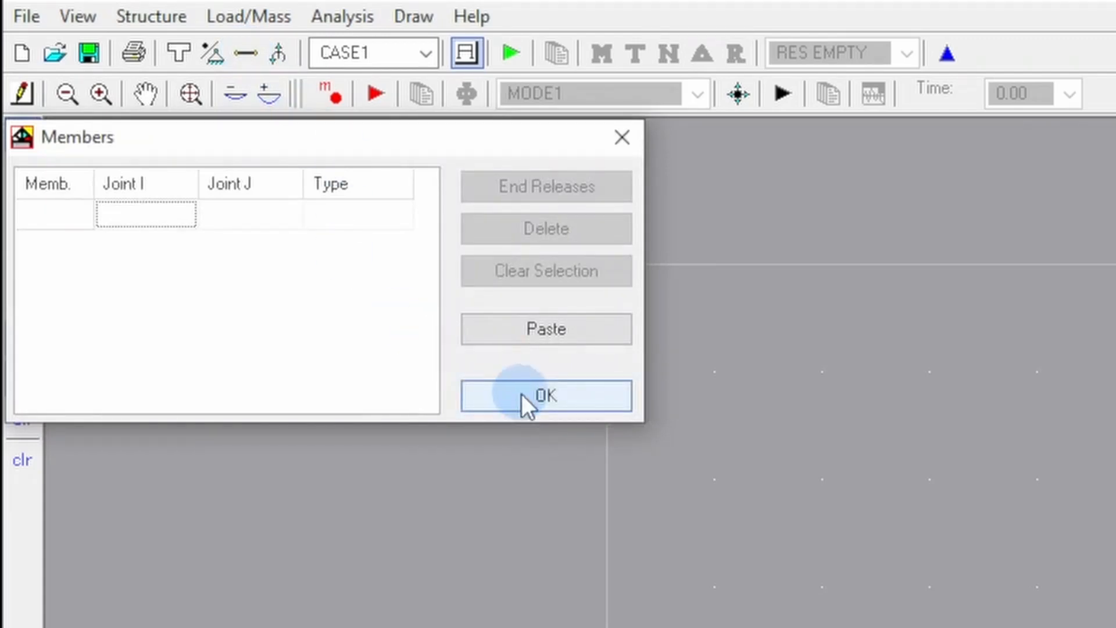
pyautogui.click(527, 396)
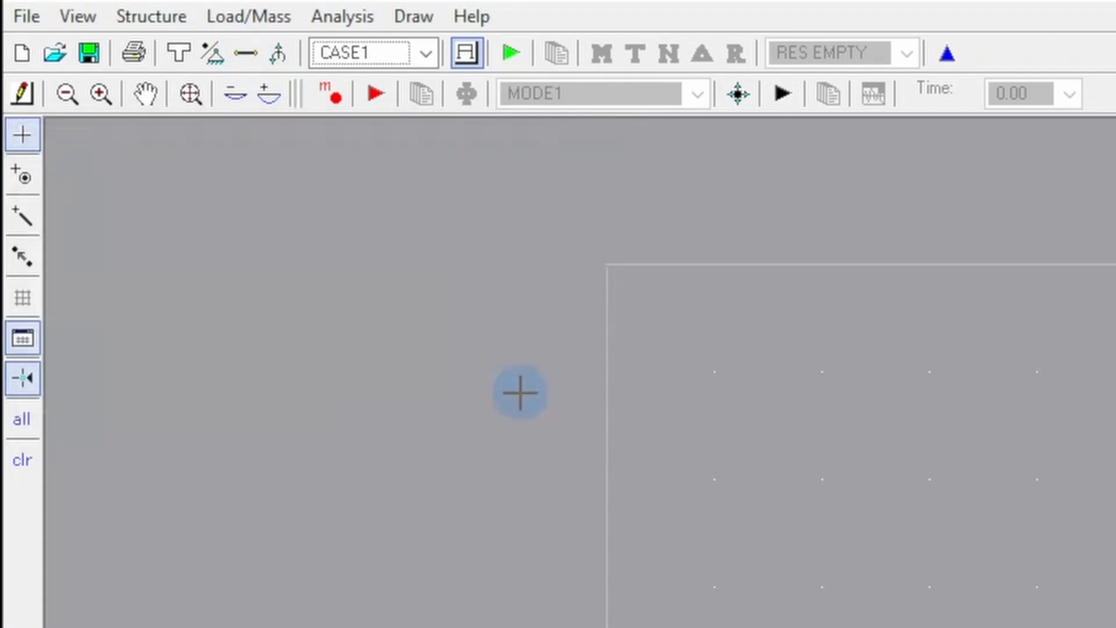
pyautogui.click(282, 53)
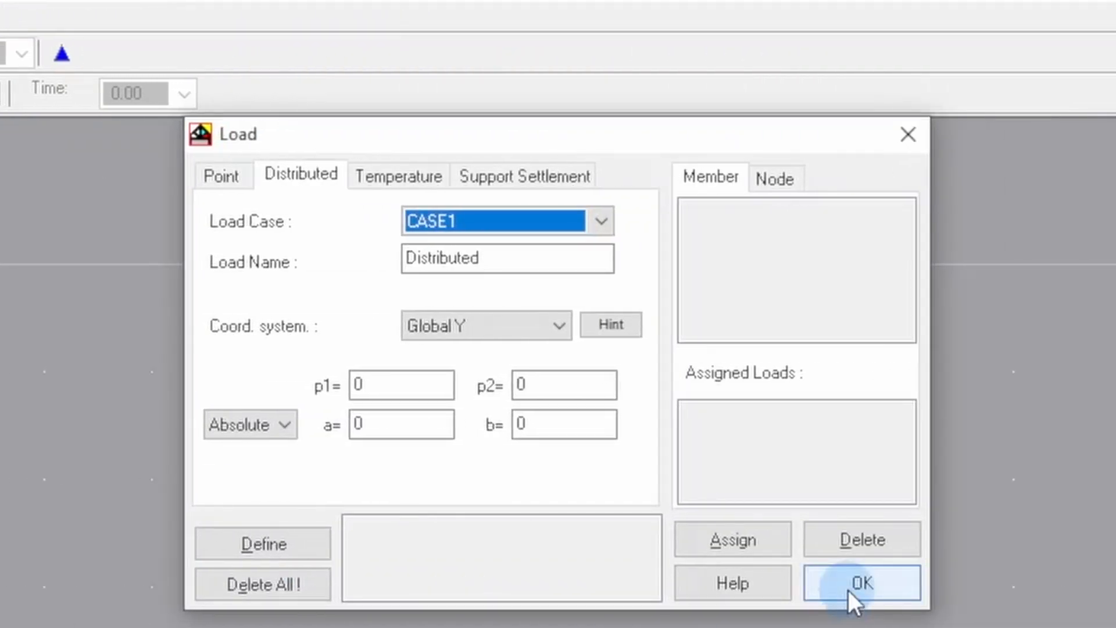
pyautogui.click(855, 584)
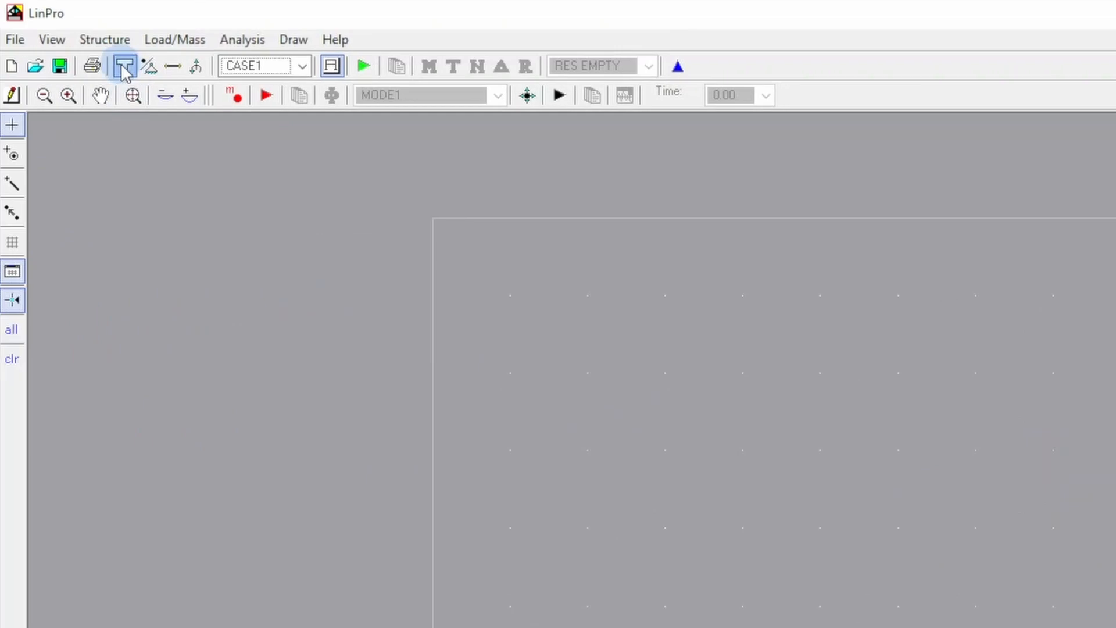
pyautogui.click(96, 65)
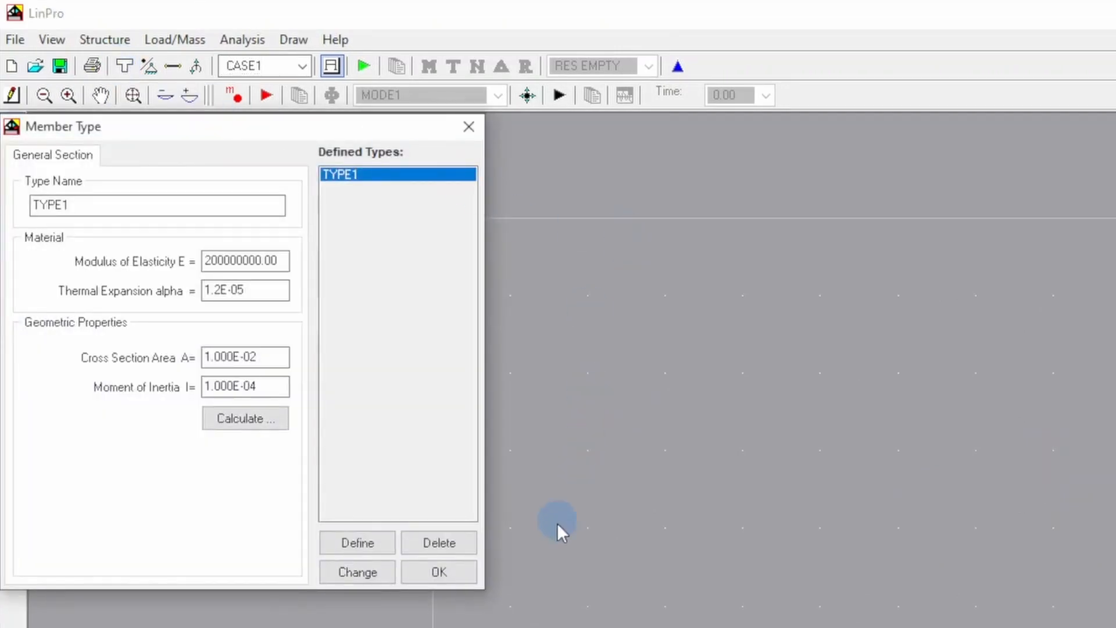
pyautogui.click(442, 571)
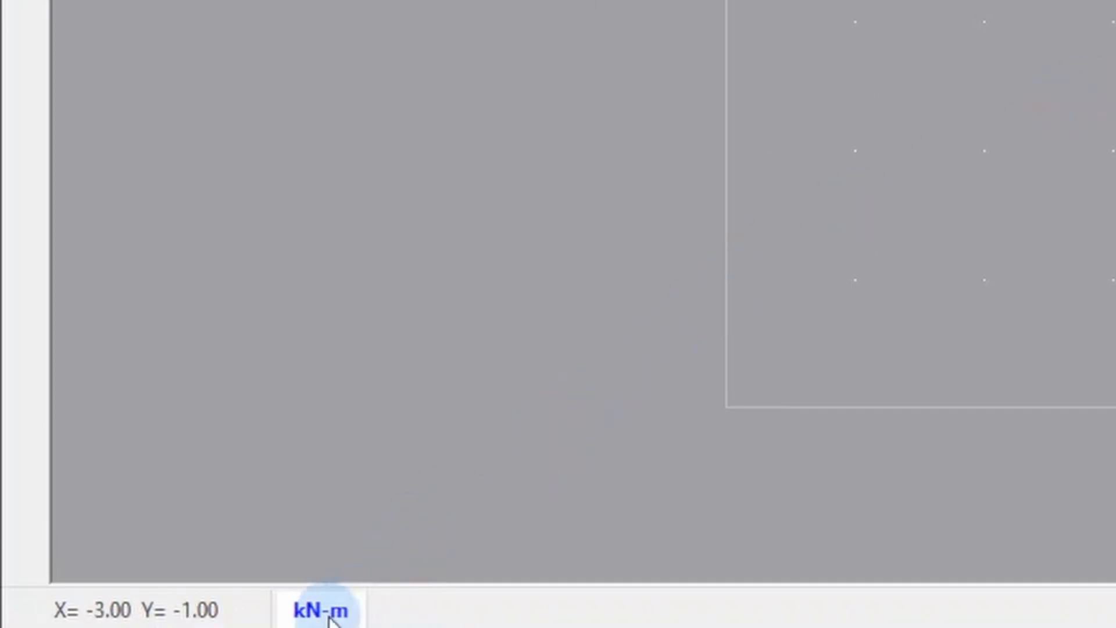
# - Keep the units at kN-m and define the grid with a system width of 14 and a system height of 2
pyautogui.click(310, 617)
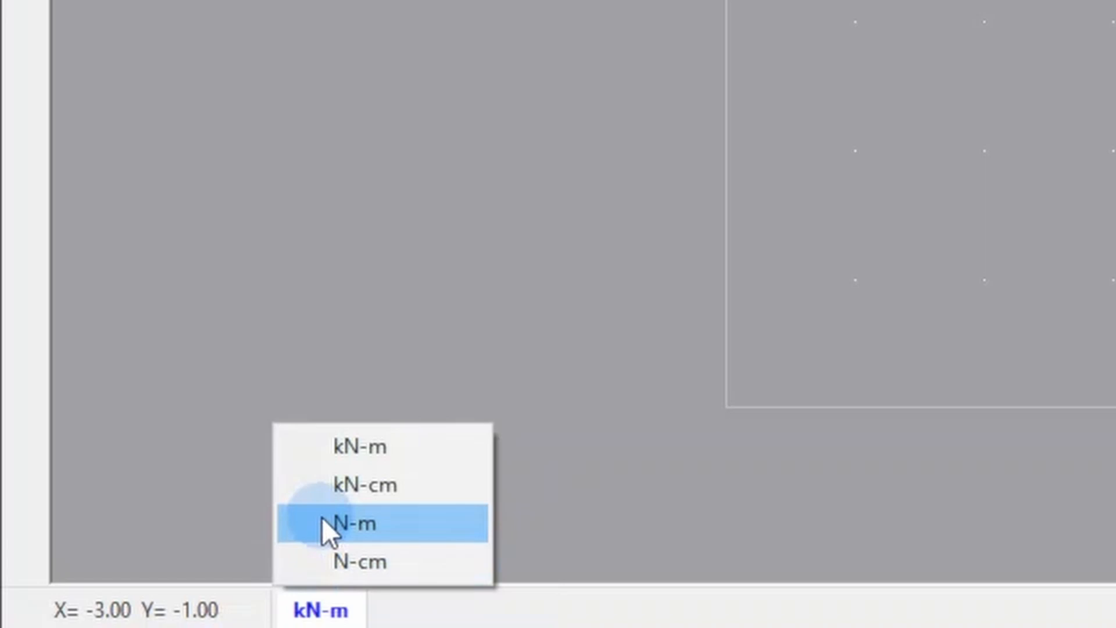
pyautogui.click(323, 463)
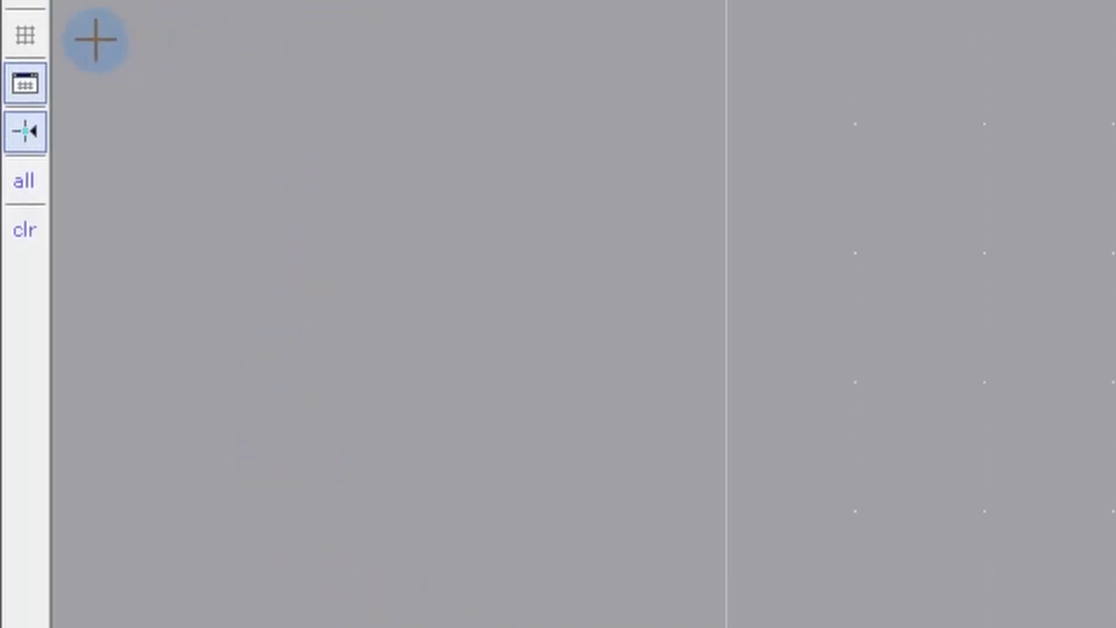
pyautogui.click(19, 38)
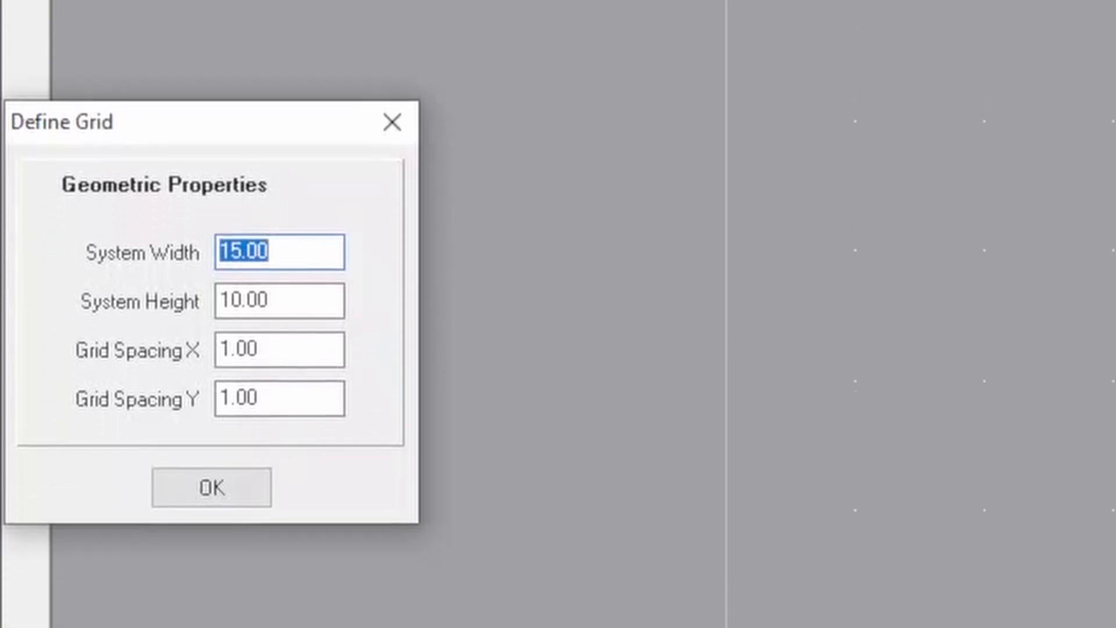
pyautogui.write('14')
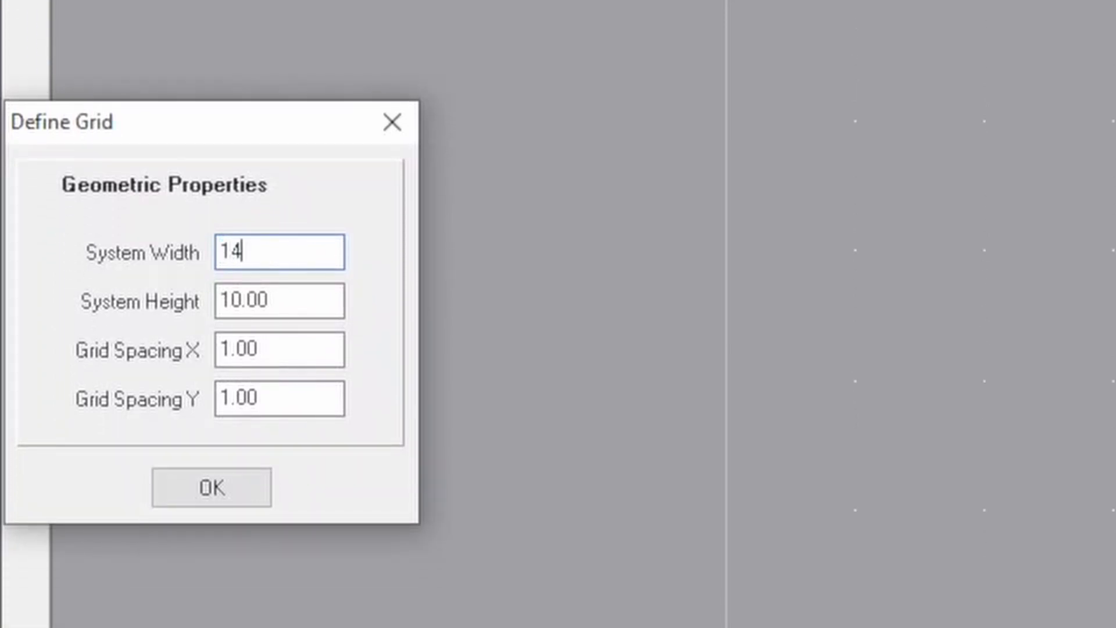
pyautogui.press('Tab')
pyautogui.write('2')
pyautogui.press('Tab')
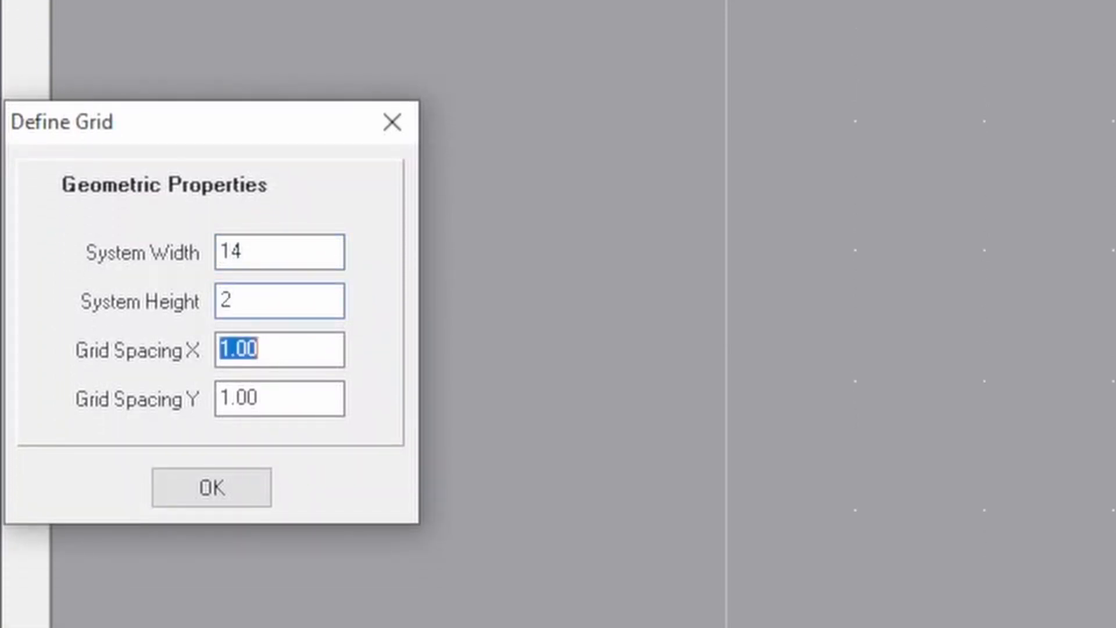
pyautogui.click(177, 489)
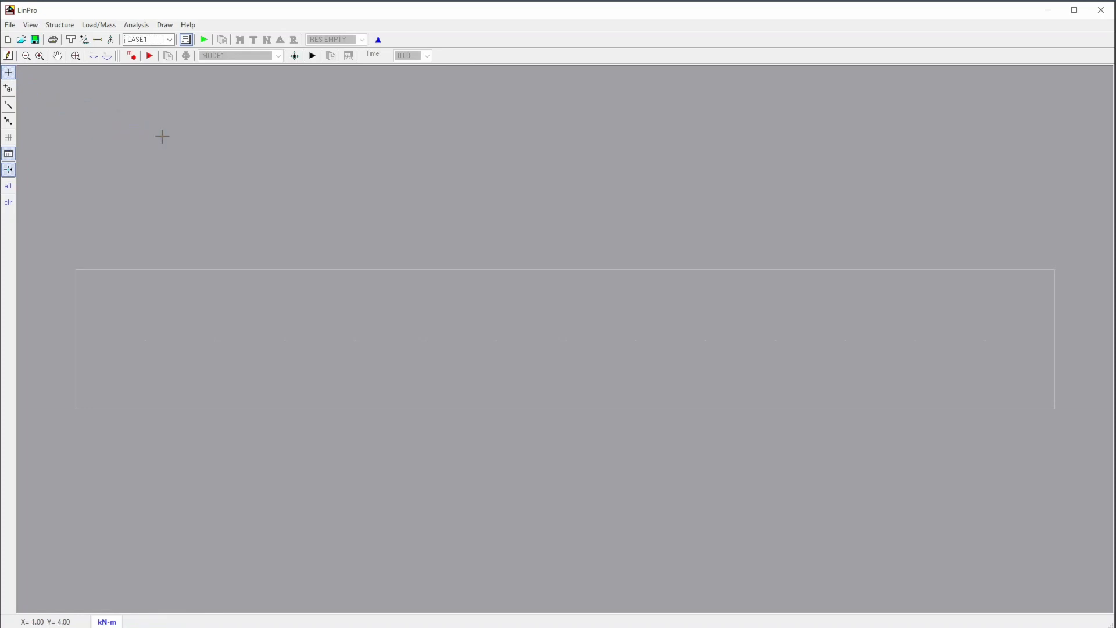
pyautogui.moveTo(162, 137)
pyautogui.mouseDown()
pyautogui.moveTo(237, 217)
pyautogui.moveTo(302, 237)
pyautogui.moveTo(304, 302)
pyautogui.moveTo(275, 350)
pyautogui.moveTo(117, 282)
pyautogui.moveTo(110, 262)
pyautogui.moveTo(35, 313)
pyautogui.moveTo(34, 356)
pyautogui.moveTo(150, 431)
pyautogui.moveTo(317, 456)
pyautogui.moveTo(366, 439)
pyautogui.moveTo(436, 349)
pyautogui.moveTo(448, 295)
pyautogui.moveTo(483, 244)
pyautogui.mouseUp()
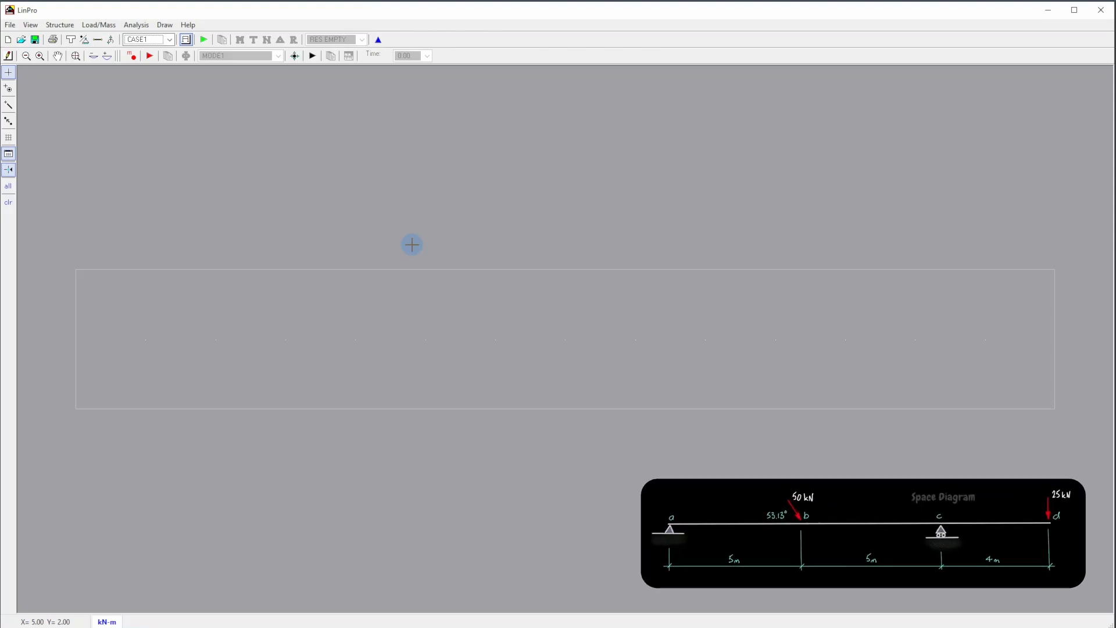
# - Place four joints along Y=1 at X=0, 5, 10 and 14
pyautogui.click(8, 90)
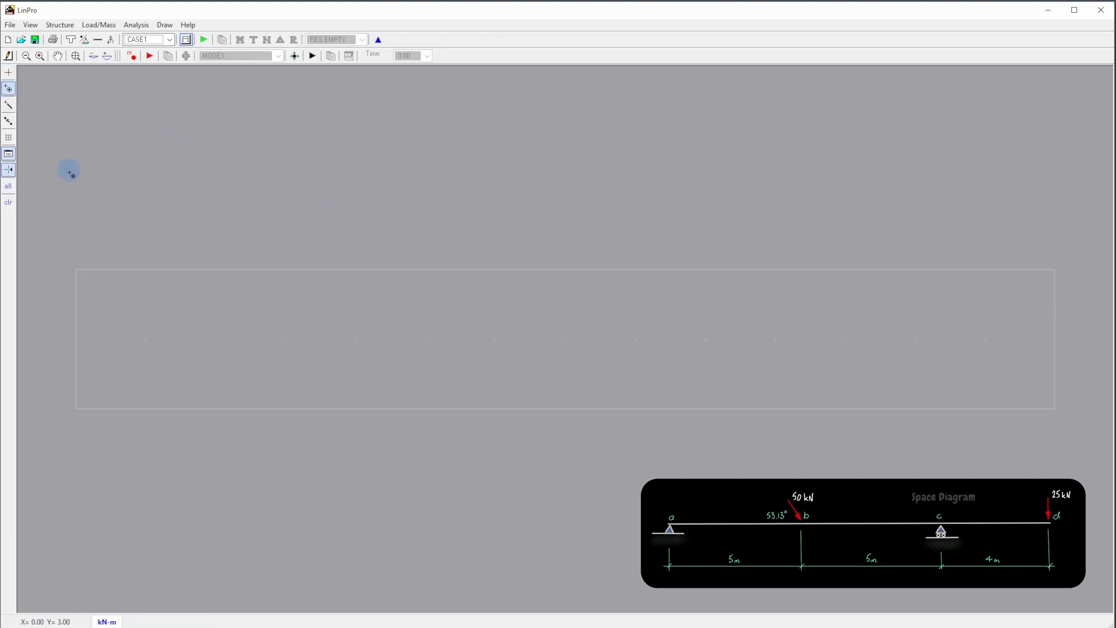
pyautogui.click(79, 342)
pyautogui.click(426, 340)
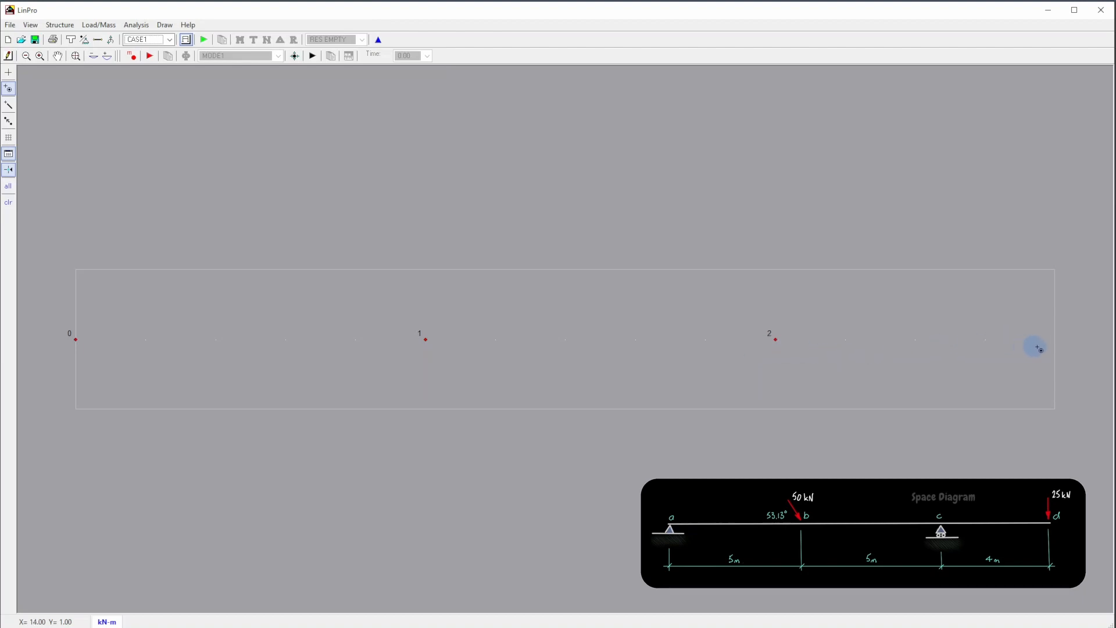
pyautogui.click(1055, 340)
# - Create three TYPE1 members connecting joints 0 to 1, 1 to 2 and 2 to 3 along the beam line
pyautogui.rightClick(844, 239)
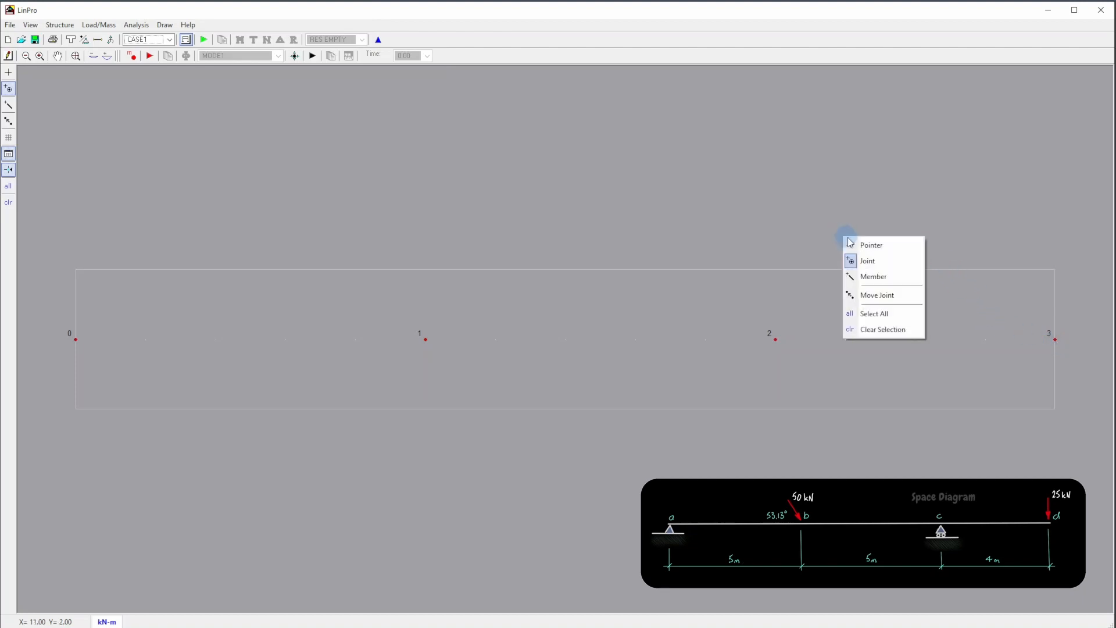
pyautogui.click(852, 277)
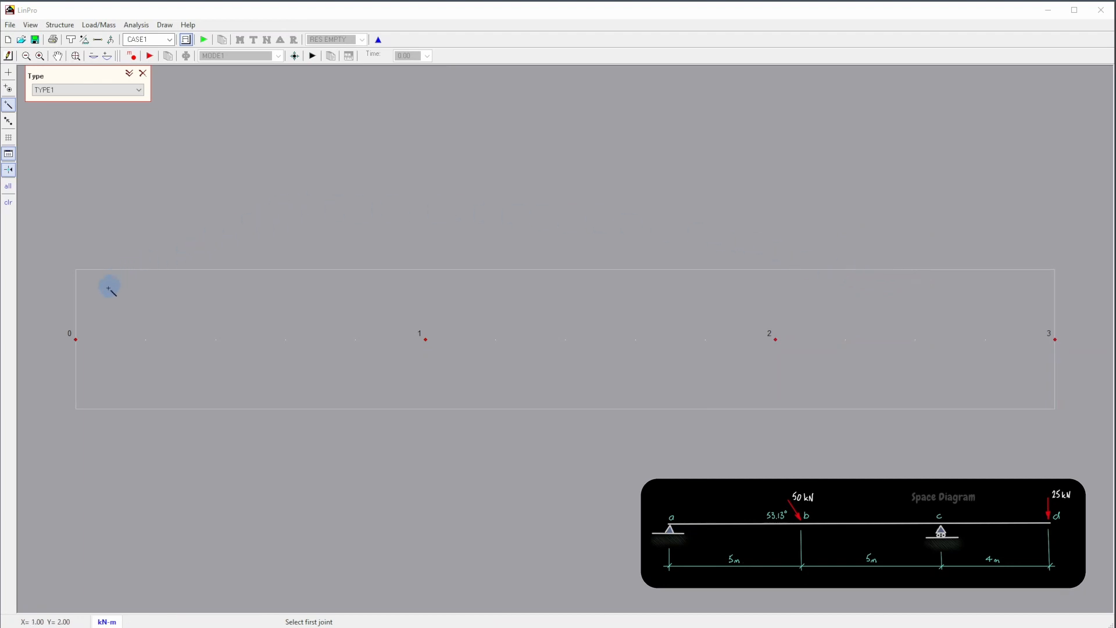
pyautogui.moveTo(76, 339); pyautogui.dragTo(634, 349)
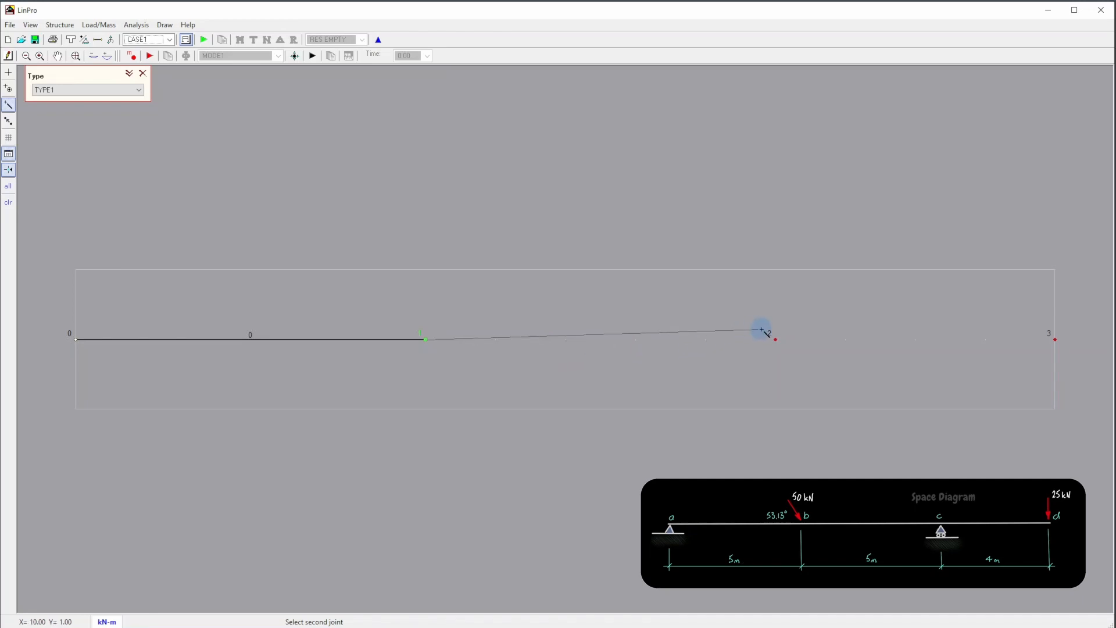
pyautogui.click(775, 339)
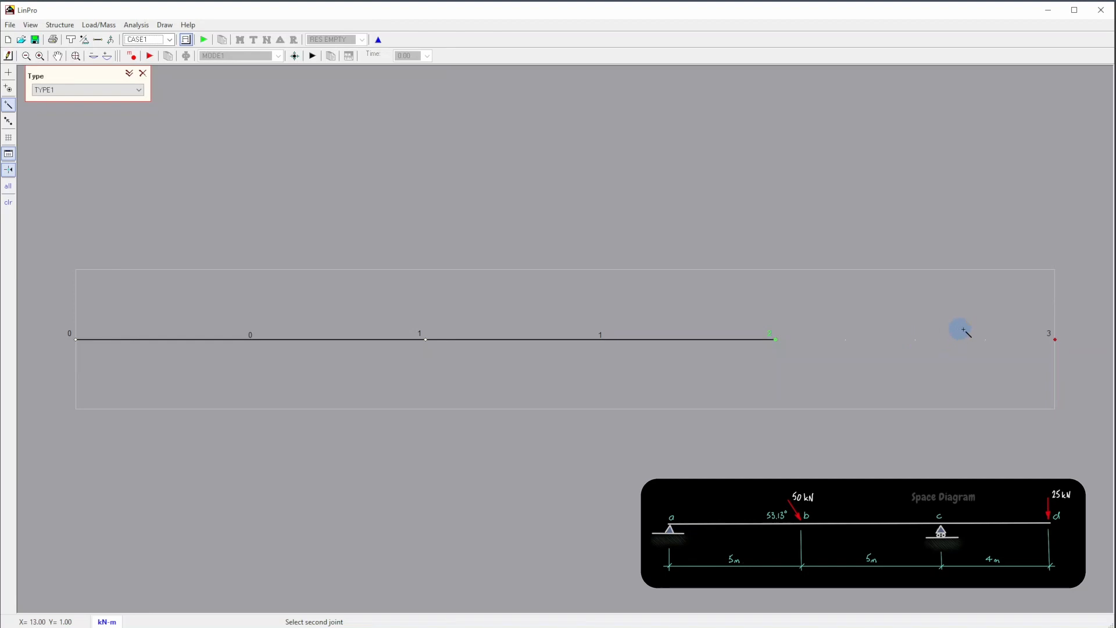
pyautogui.click(1051, 341)
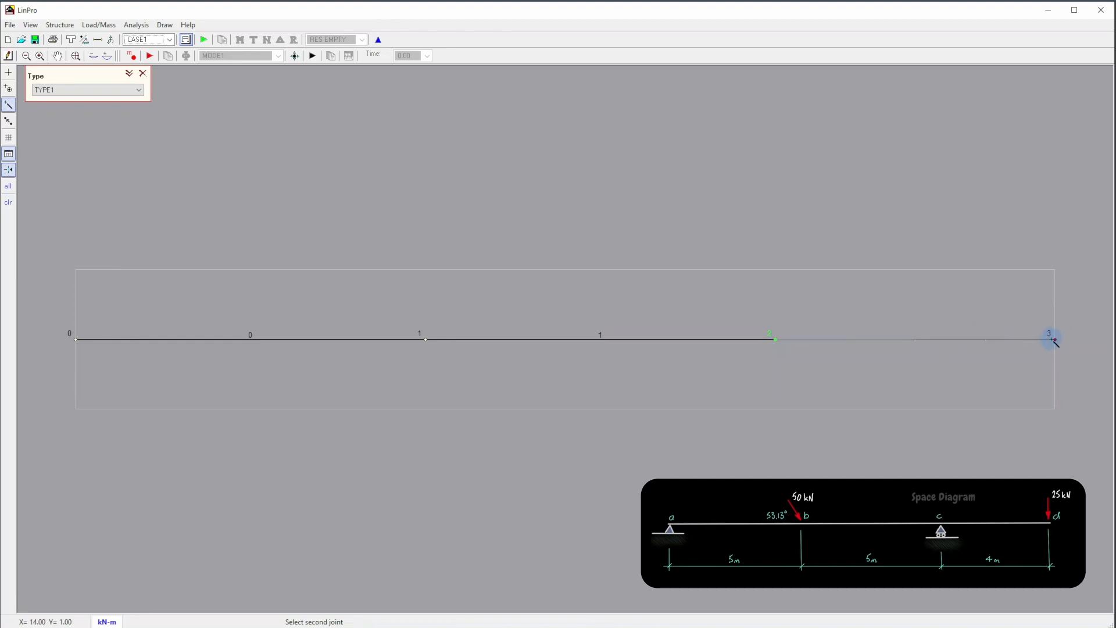
pyautogui.click(1056, 340)
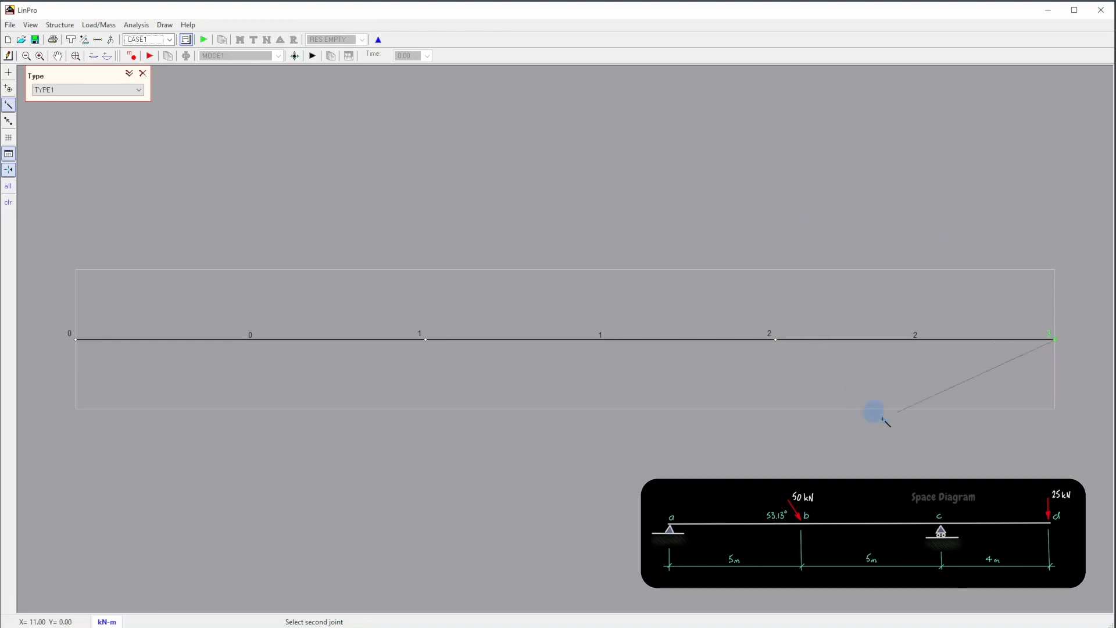
# - Finish member creation and use Move Joint to shift joint 3 to X=14, Y=2 and joint 2 to X=10, Y=2
pyautogui.rightClick(915, 460)
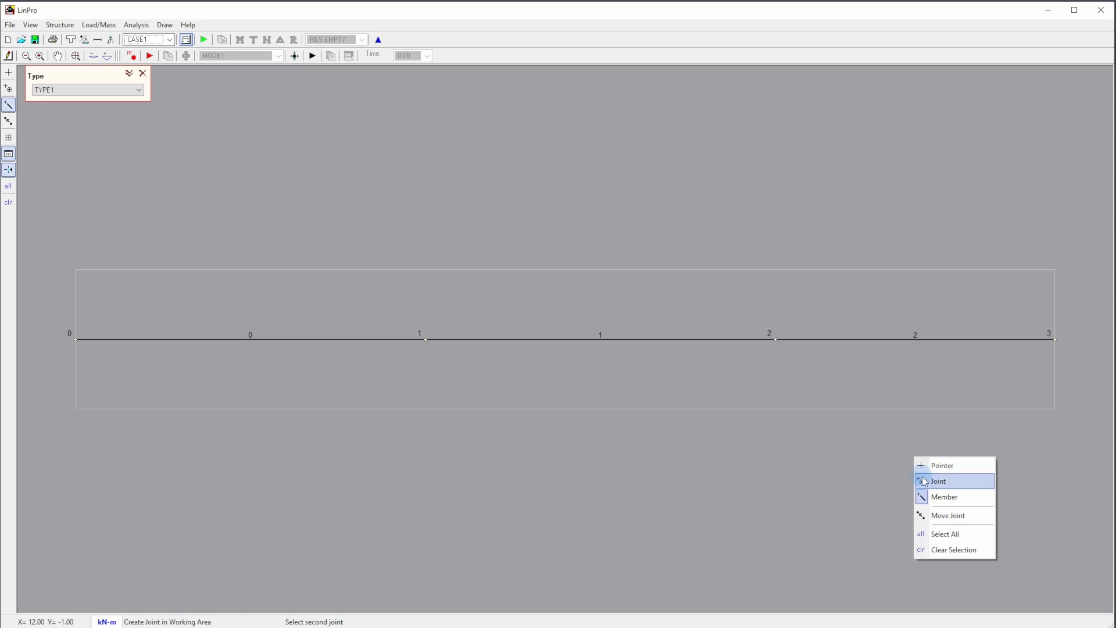
pyautogui.click(935, 517)
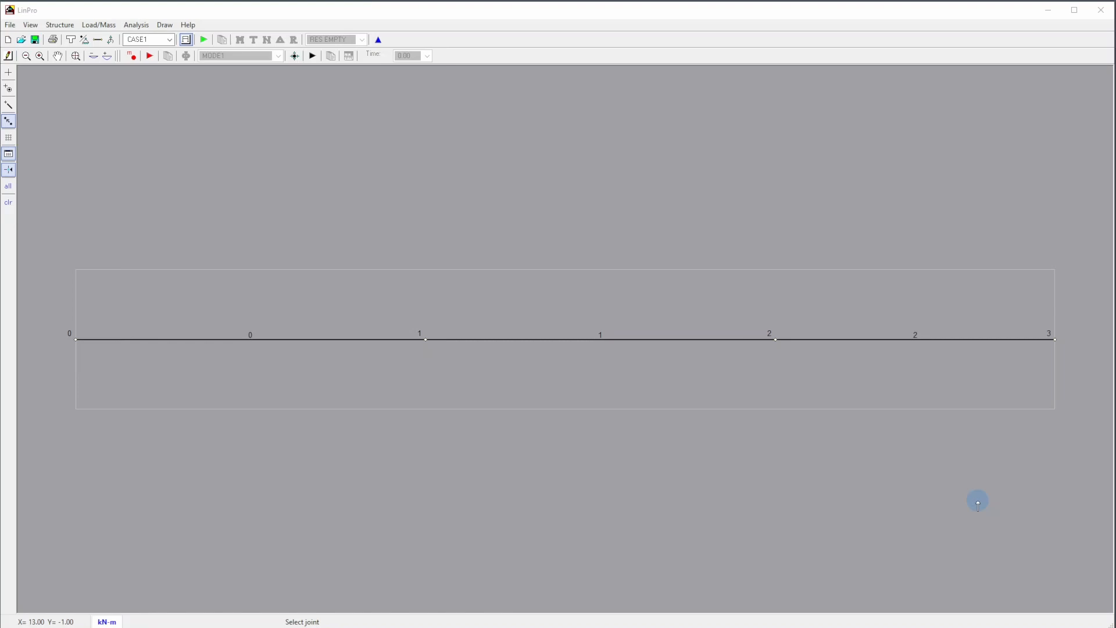
pyautogui.click(1055, 340)
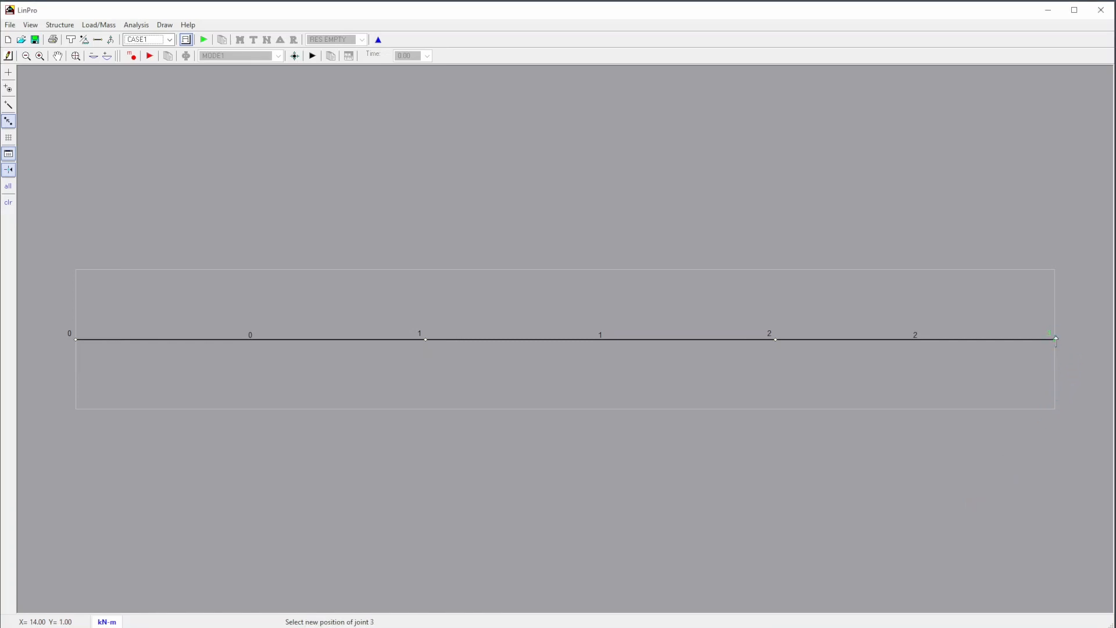
pyautogui.click(1054, 273)
pyautogui.rightClick(1054, 273)
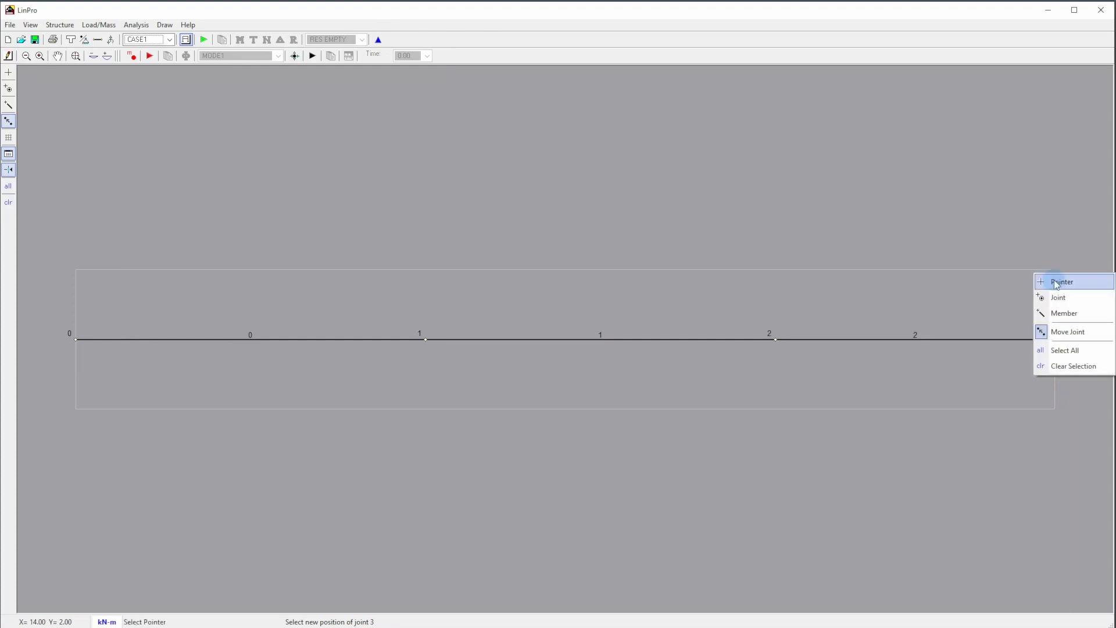
pyautogui.click(1058, 367)
pyautogui.click(1058, 341)
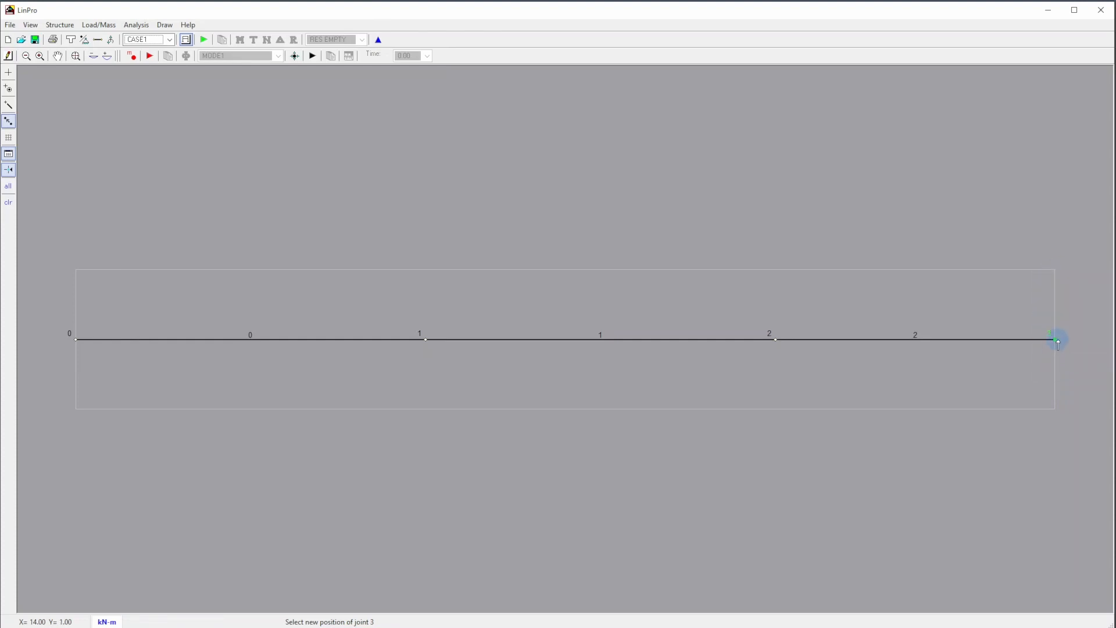
pyautogui.click(1056, 272)
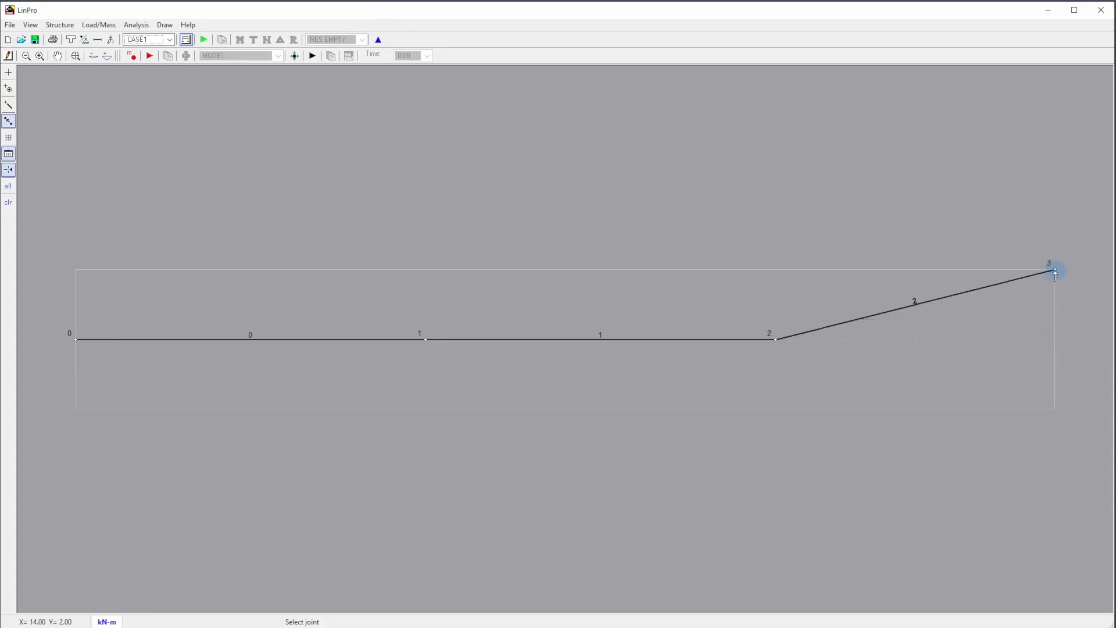
pyautogui.click(777, 339)
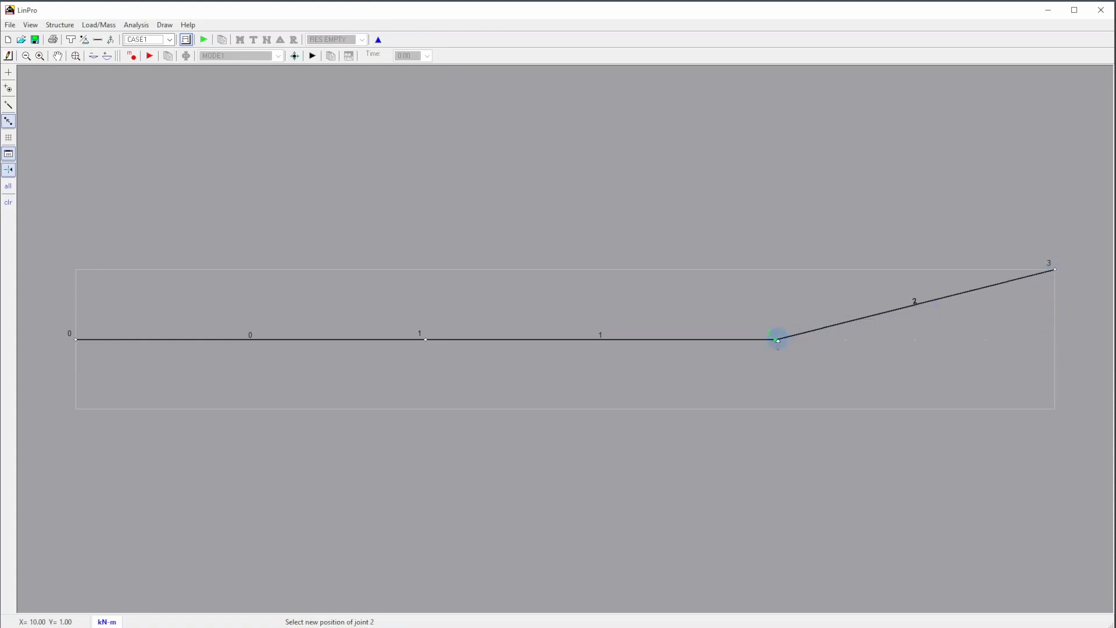
pyautogui.click(776, 271)
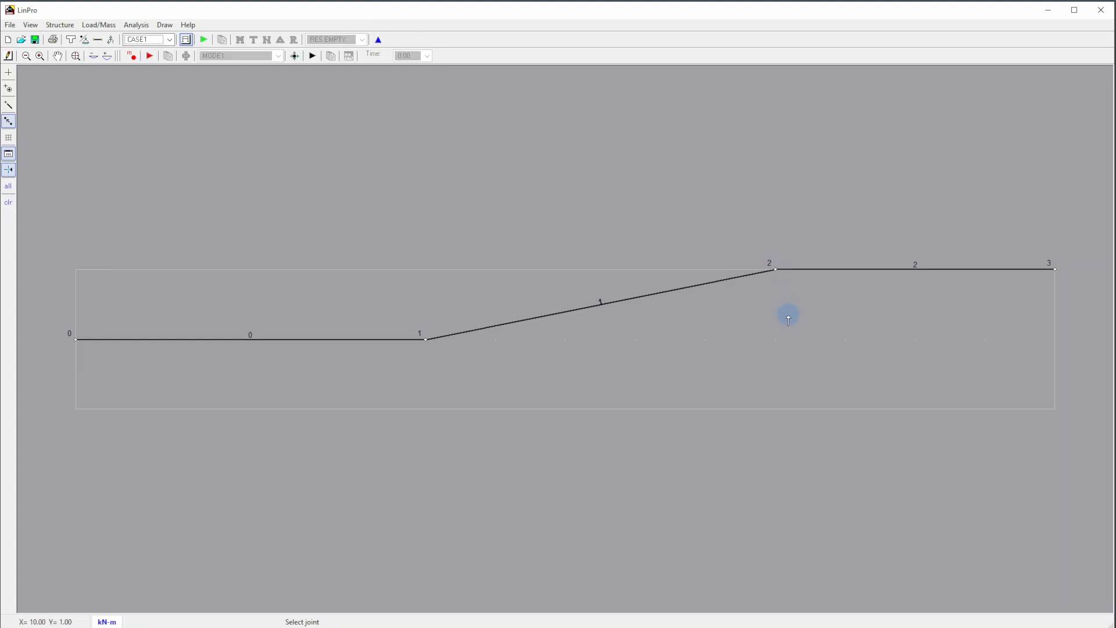
# - Move joint 3 back to X=14, Y=1 and joint 2 back to X=10, Y=1
pyautogui.click(1057, 269)
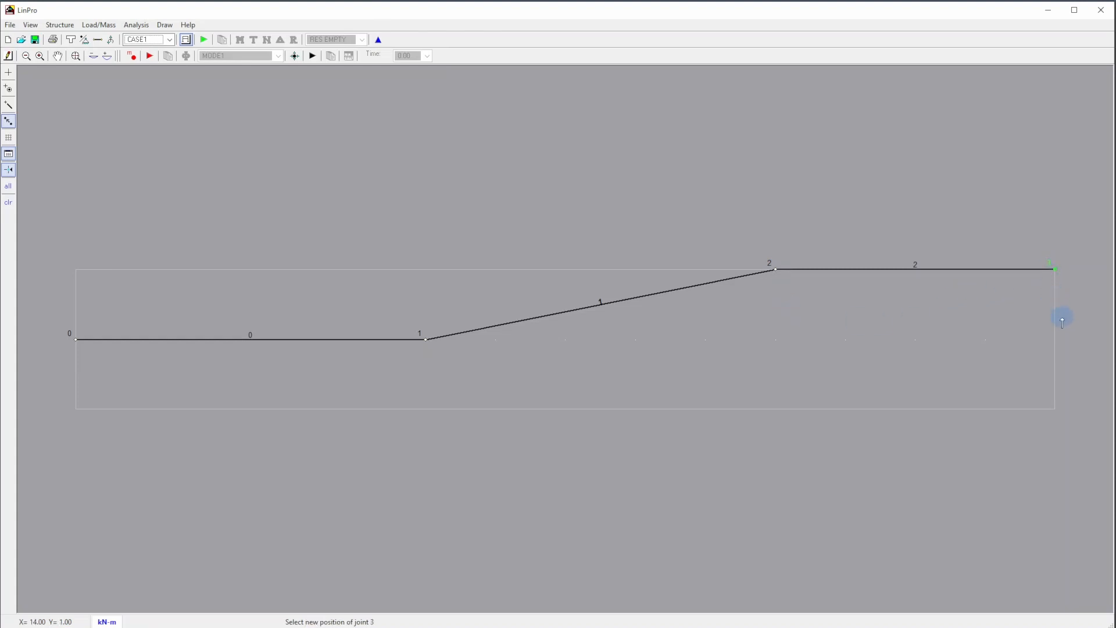
pyautogui.click(1055, 339)
pyautogui.click(775, 269)
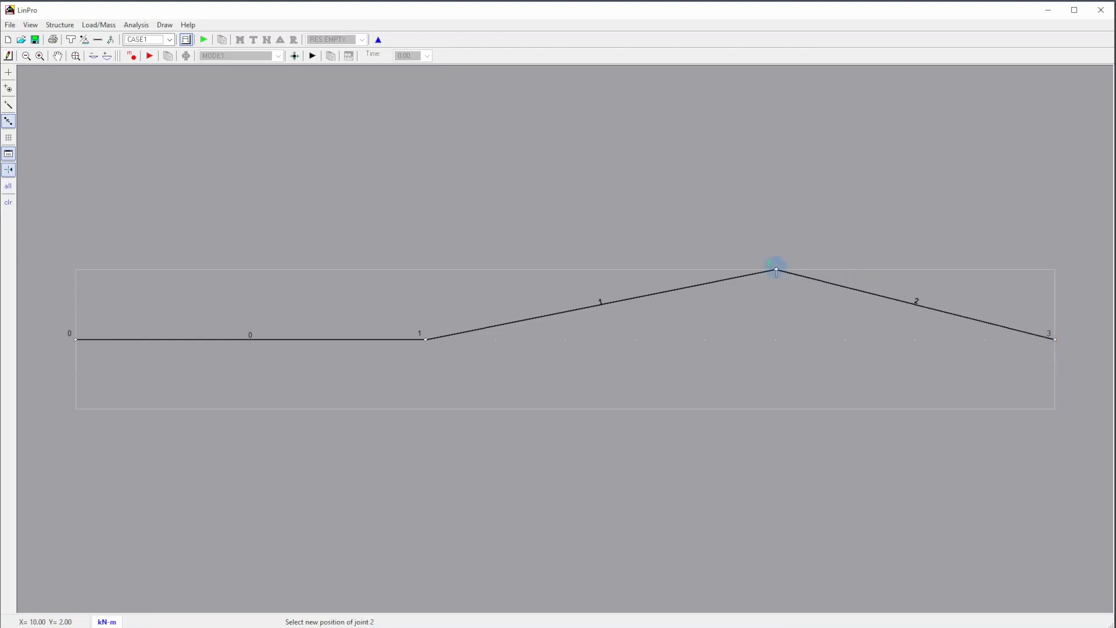
pyautogui.click(775, 340)
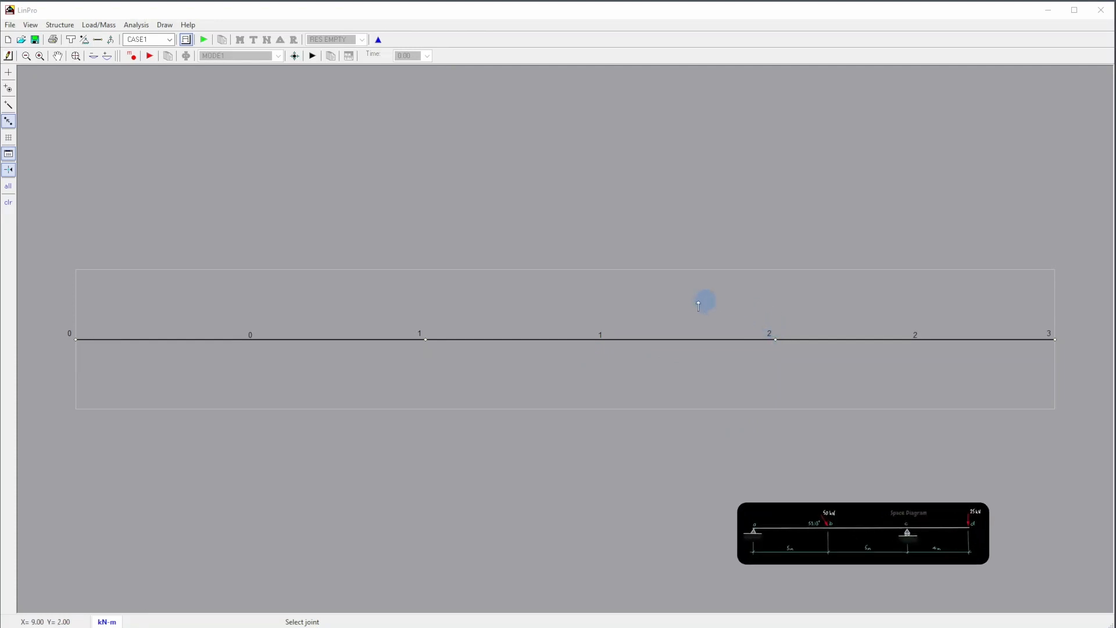
# - Assign a pinned support to joint 0 and a vertical support to joint 2
pyautogui.rightClick(77, 341)
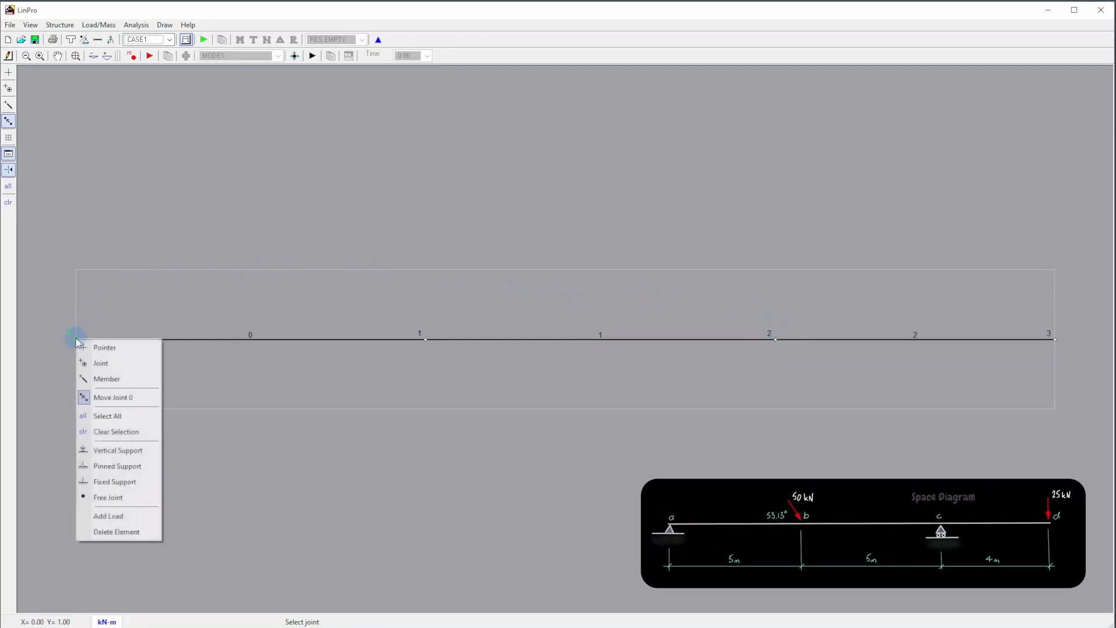
pyautogui.click(90, 469)
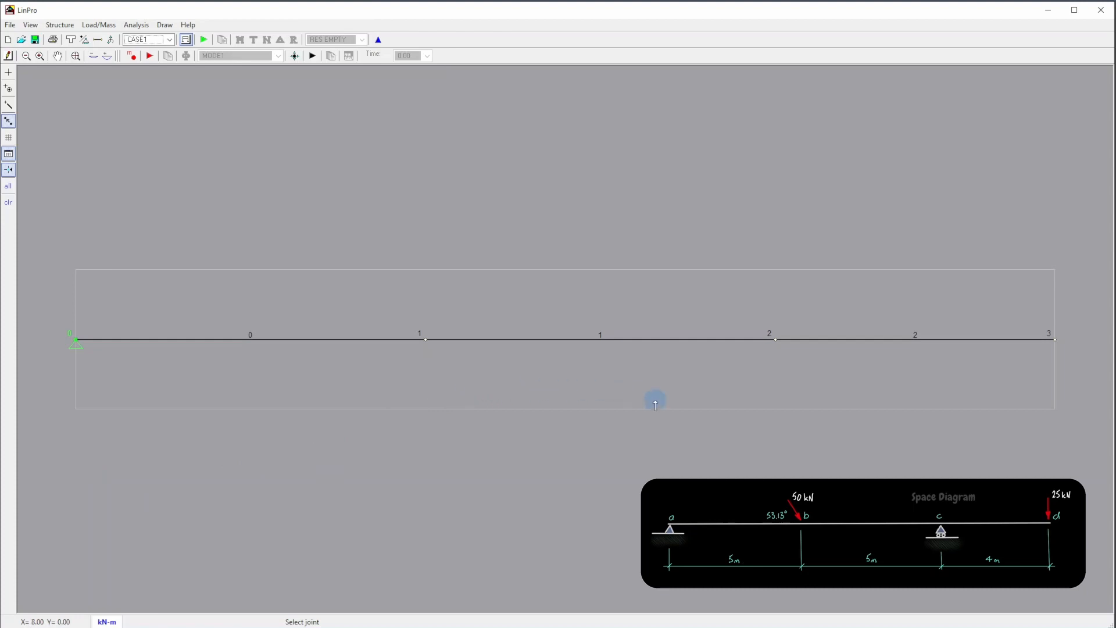
pyautogui.rightClick(776, 339)
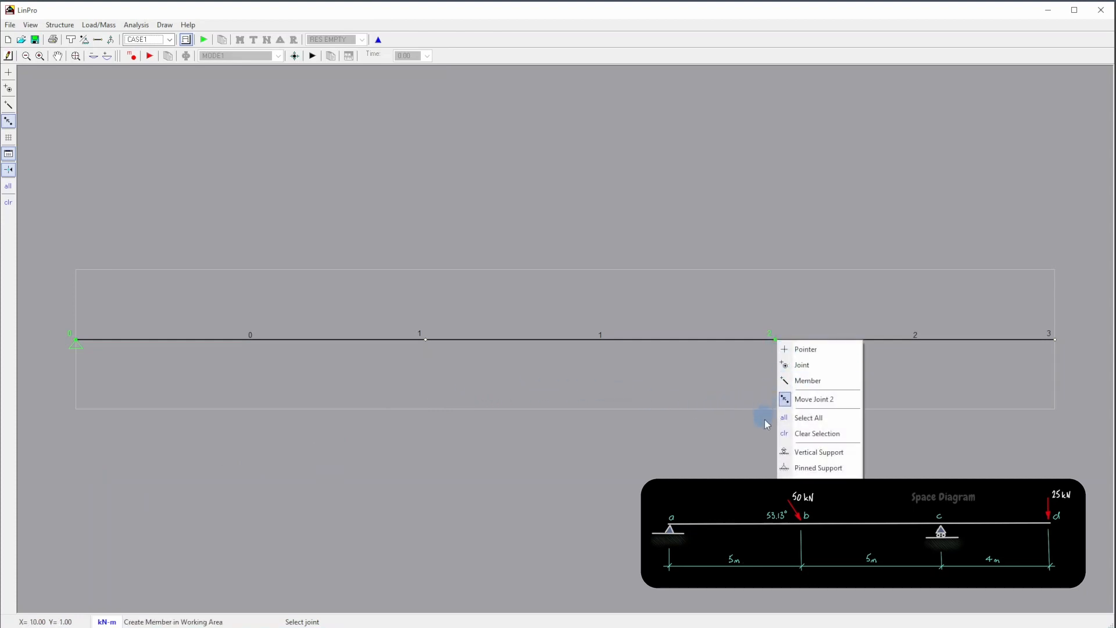
pyautogui.click(789, 458)
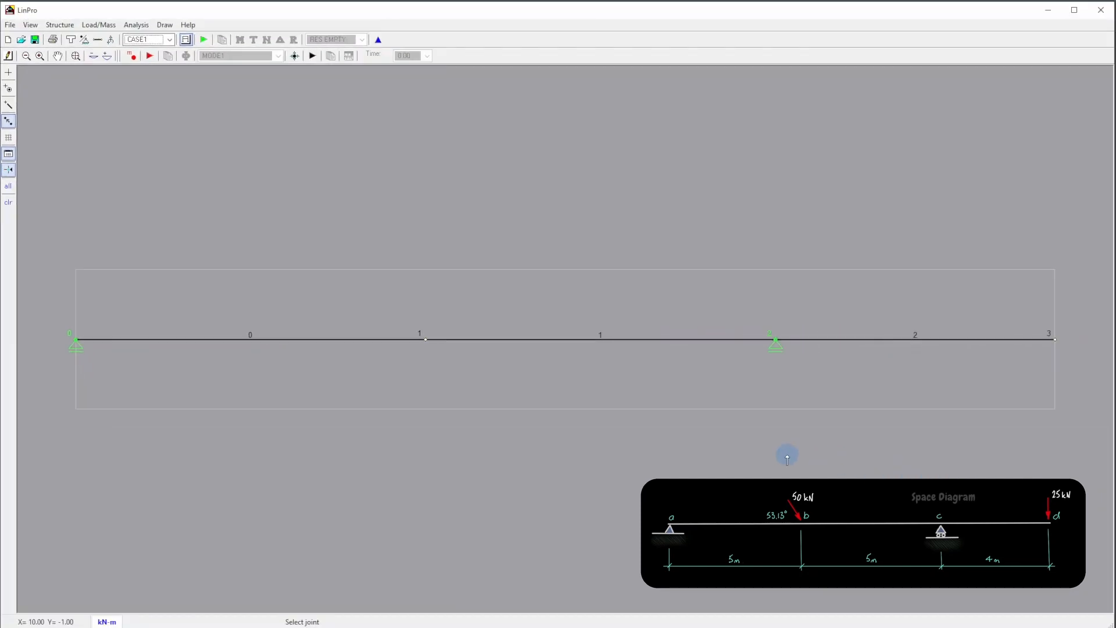
# - Clear the joint selection and reassign a pinned support to joint 0 alone
pyautogui.rightClick(561, 429)
pyautogui.click(589, 521)
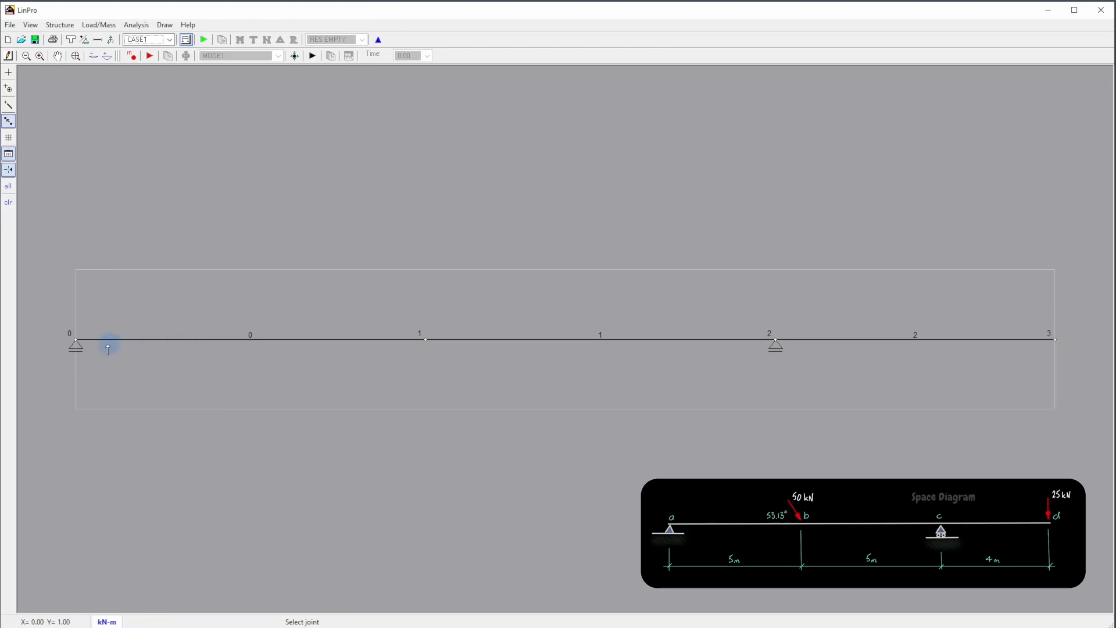
pyautogui.rightClick(76, 343)
pyautogui.click(96, 469)
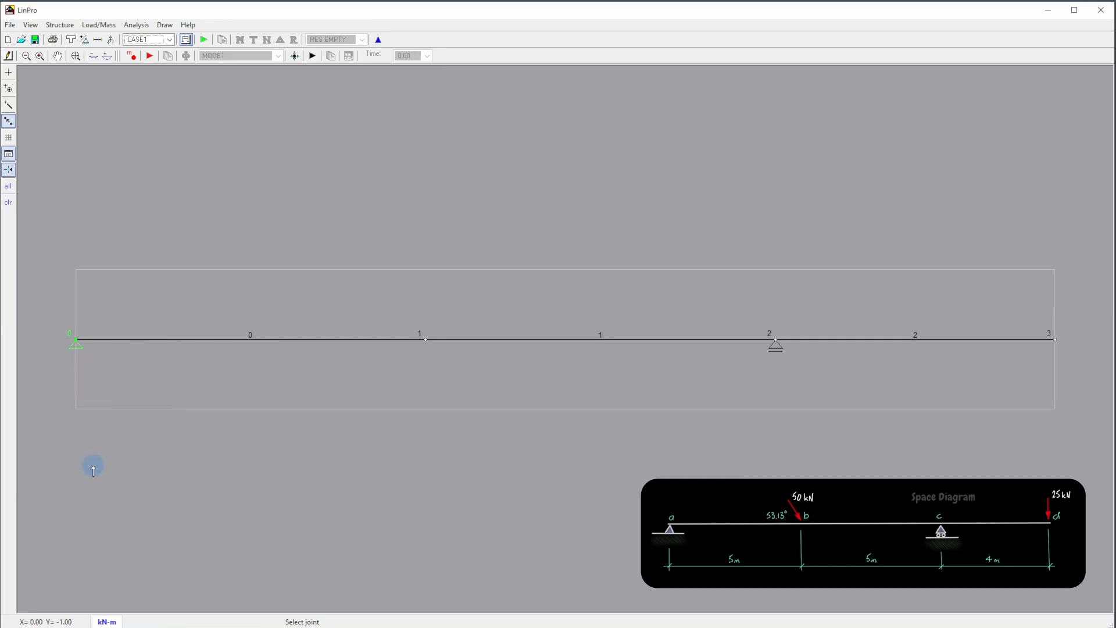
# - Switch from Move Joint to the Pointer tool and deselect the joints
pyautogui.rightClick(177, 470)
pyautogui.click(207, 479)
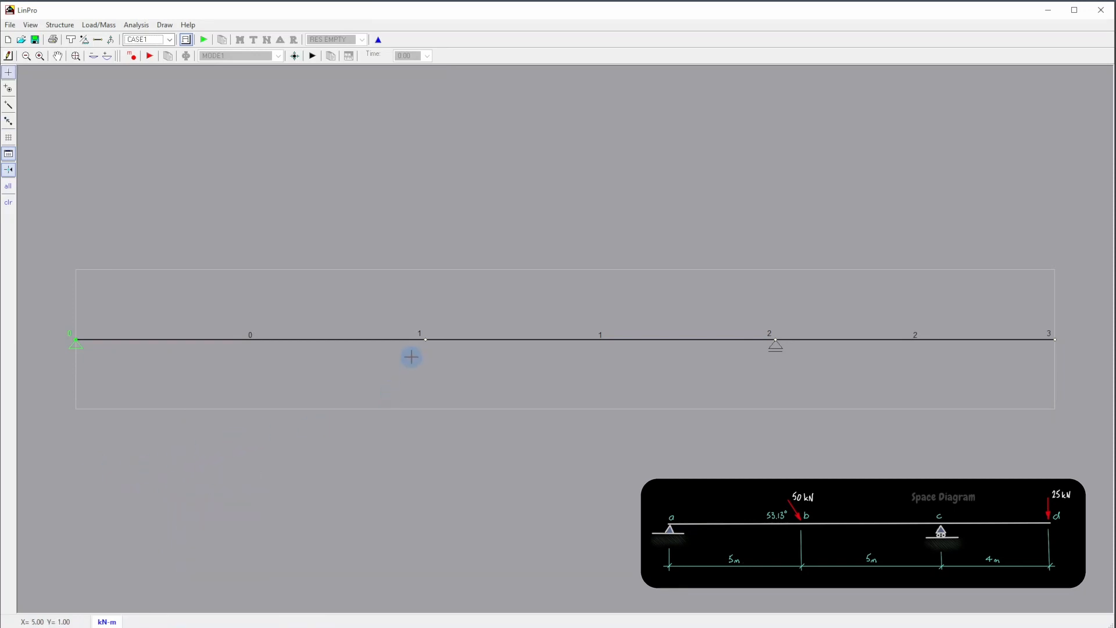
pyautogui.rightClick(424, 340)
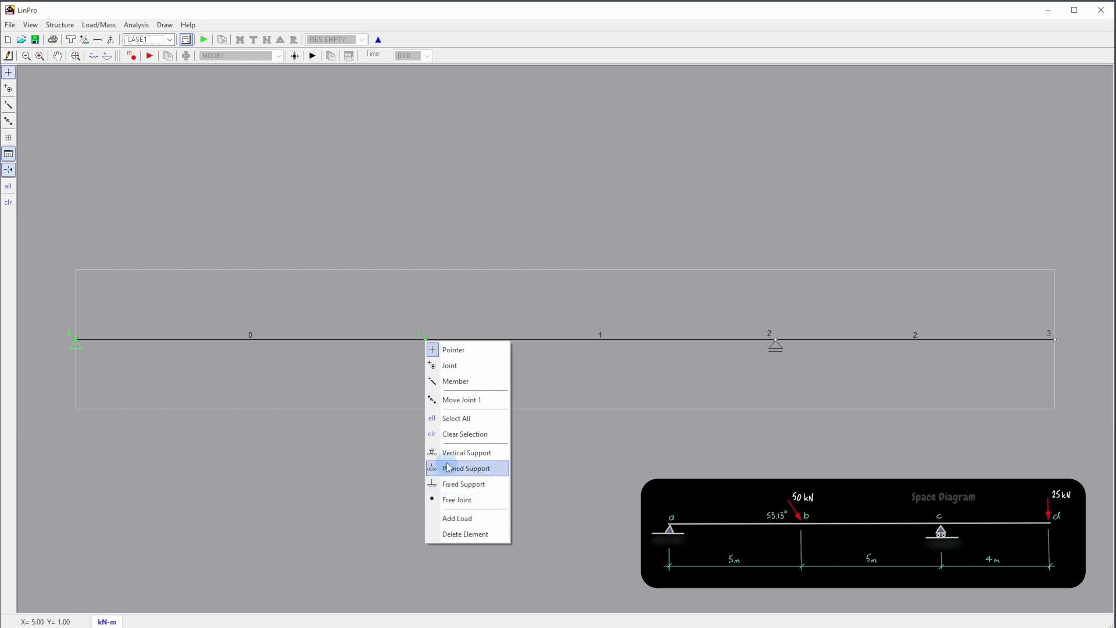
pyautogui.click(453, 352)
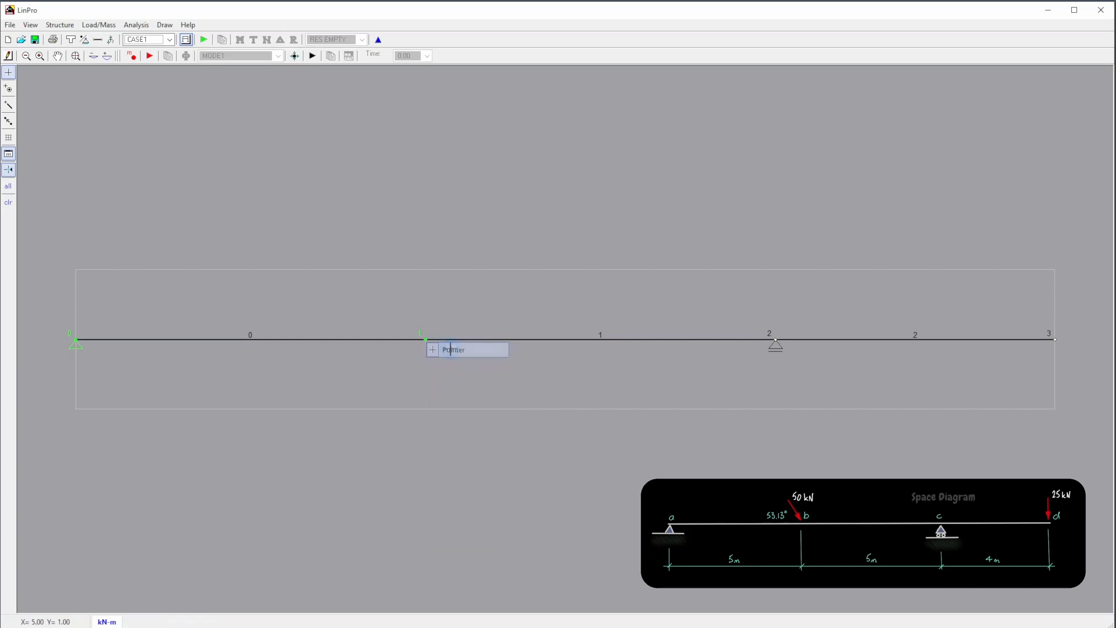
pyautogui.click(461, 438)
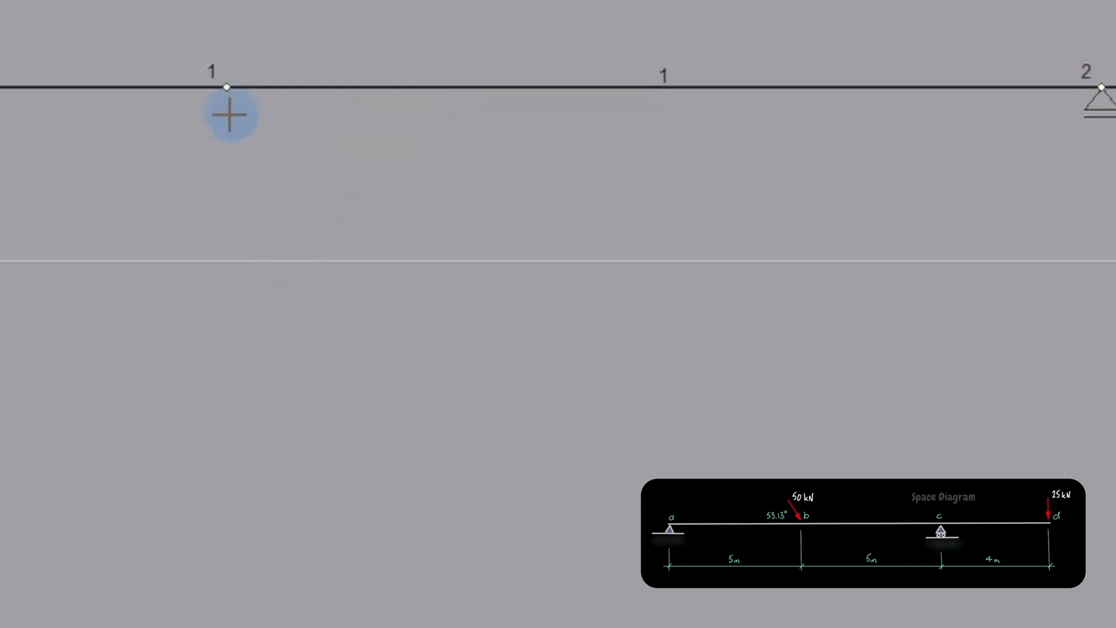
# - Start a point load on joint 1, view the force direction hint and set the coordinate system to Local
pyautogui.rightClick(227, 88)
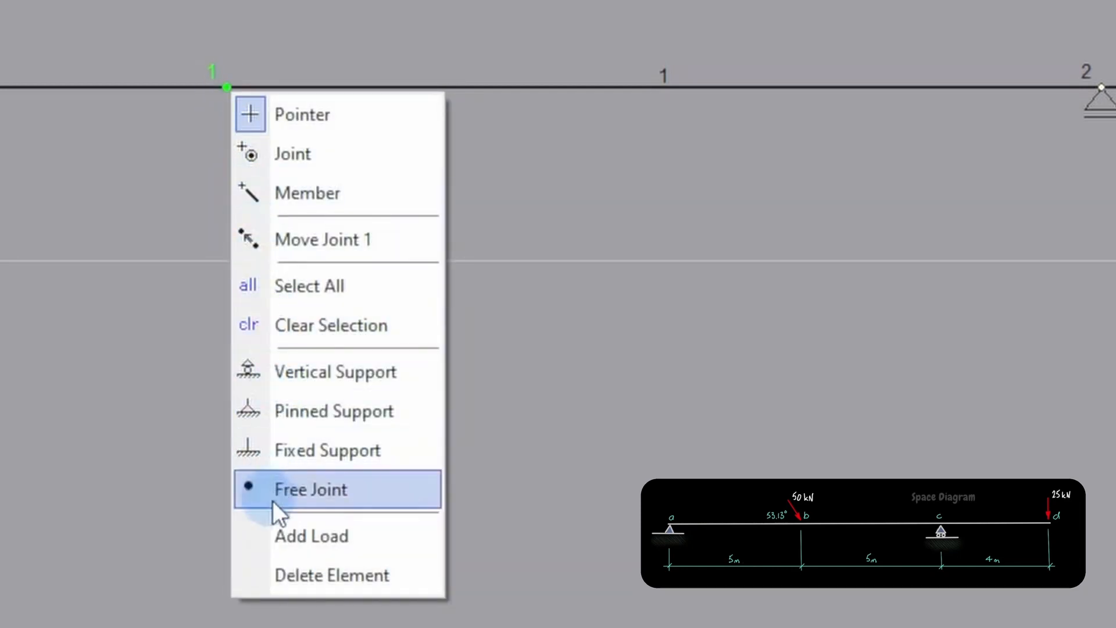
pyautogui.click(288, 532)
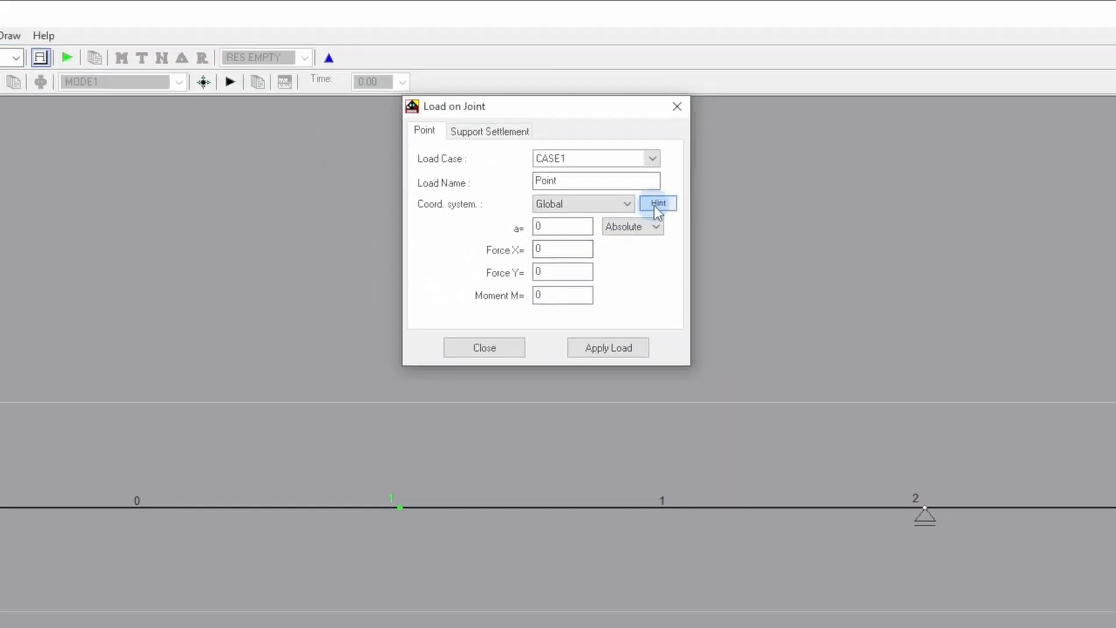
pyautogui.click(658, 204)
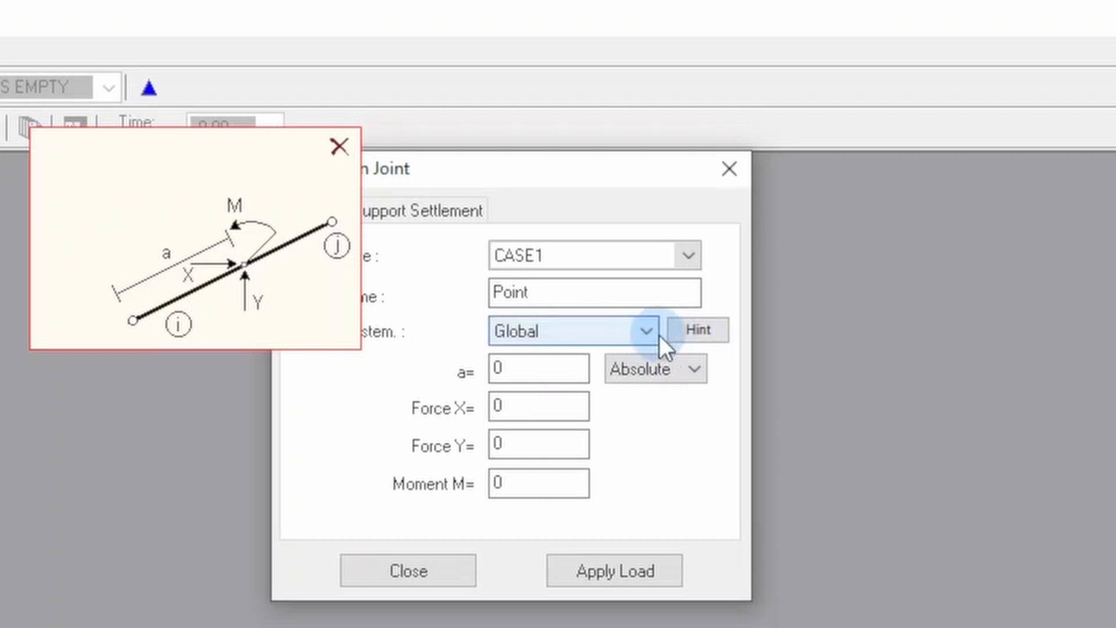
pyautogui.click(632, 336)
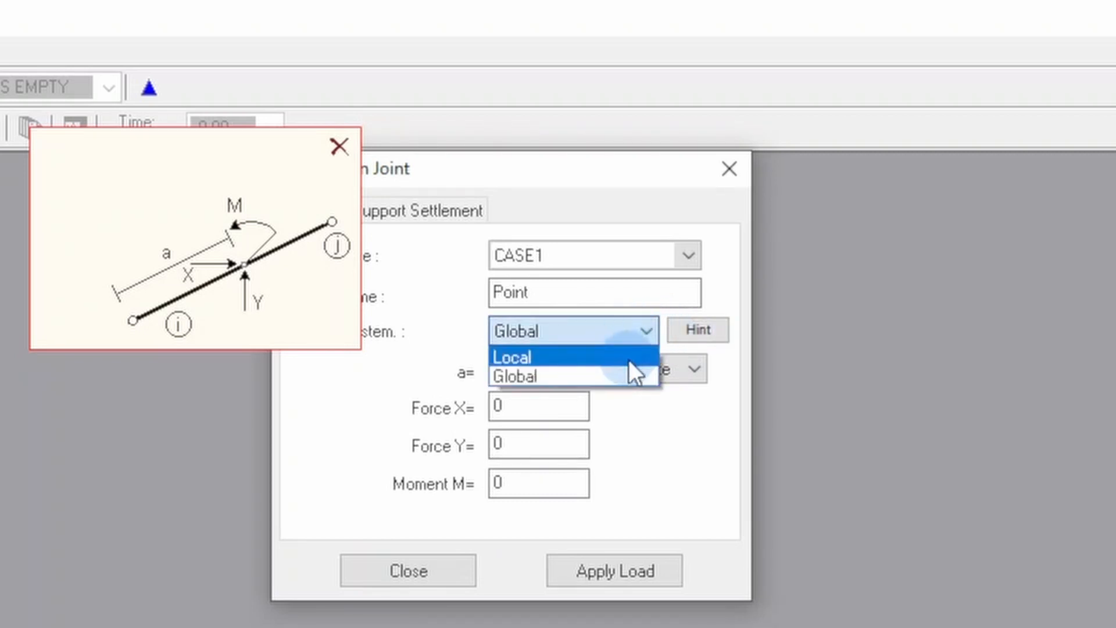
pyautogui.click(629, 358)
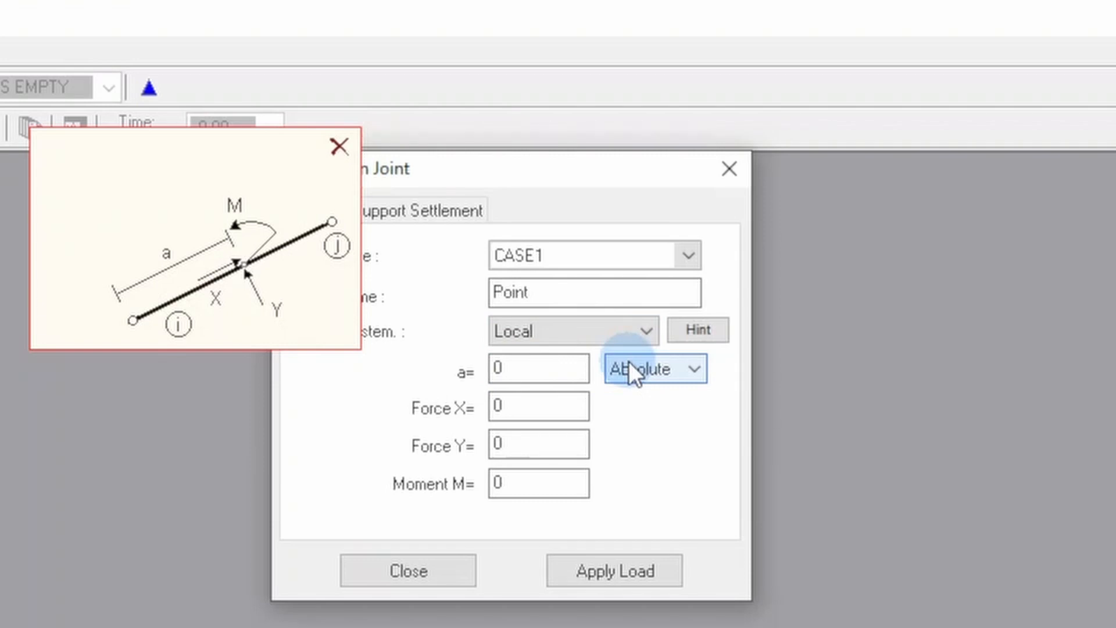
pyautogui.click(342, 144)
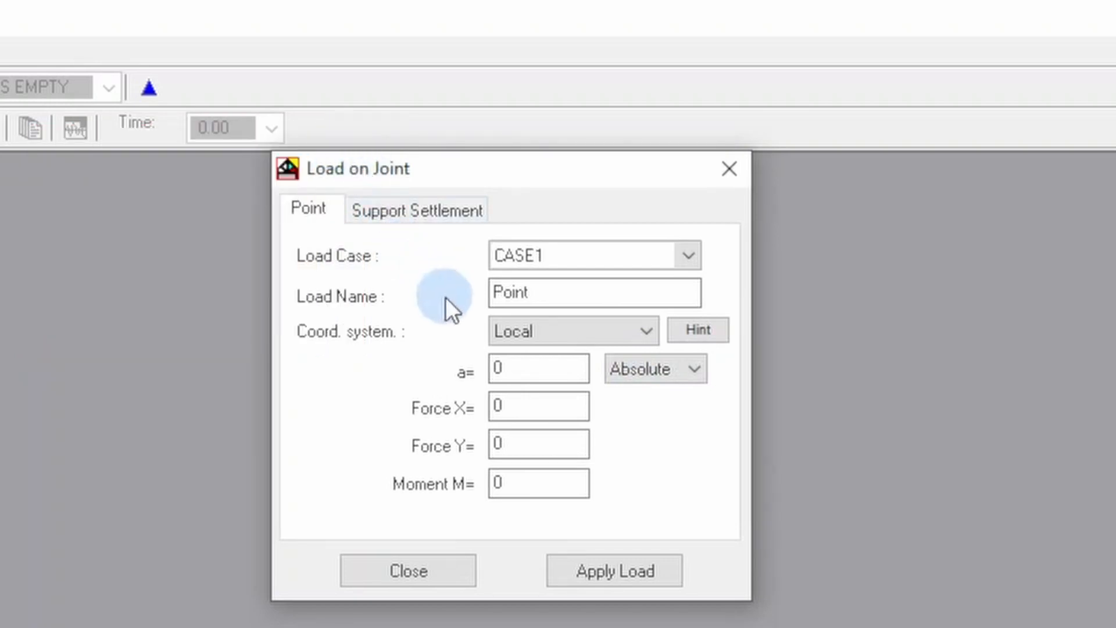
# - Name the joint 1 load 30x, set its Force X to 30 and apply it
pyautogui.click(566, 295)
pyautogui.doubleClick(566, 295)
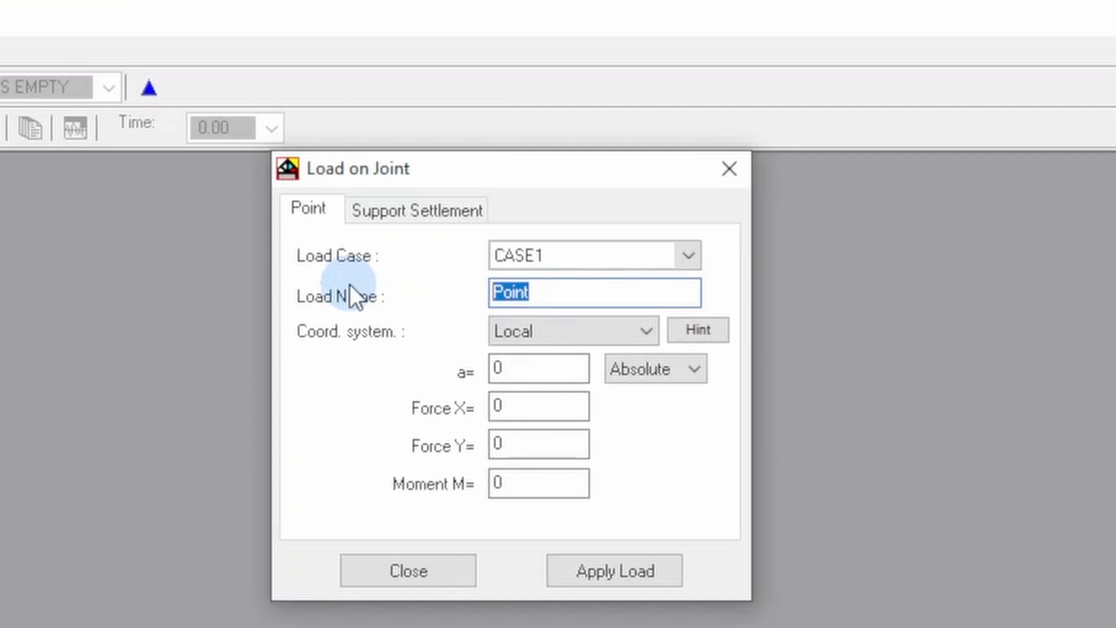
pyautogui.write('3')
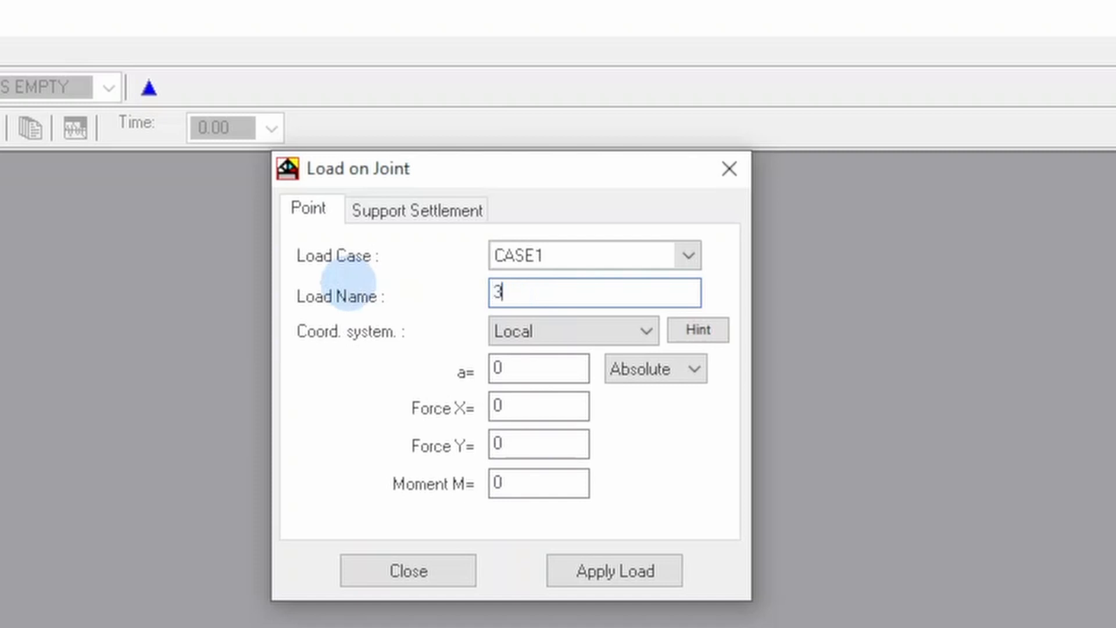
pyautogui.write('0x')
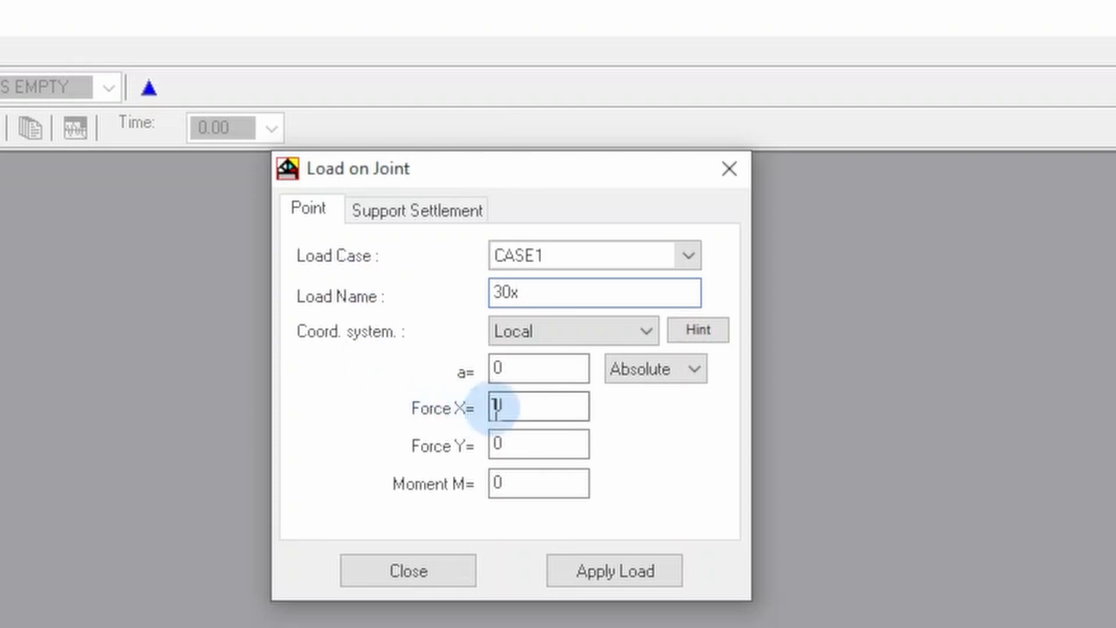
pyautogui.moveTo(518, 408); pyautogui.dragTo(492, 406)
pyautogui.write('30')
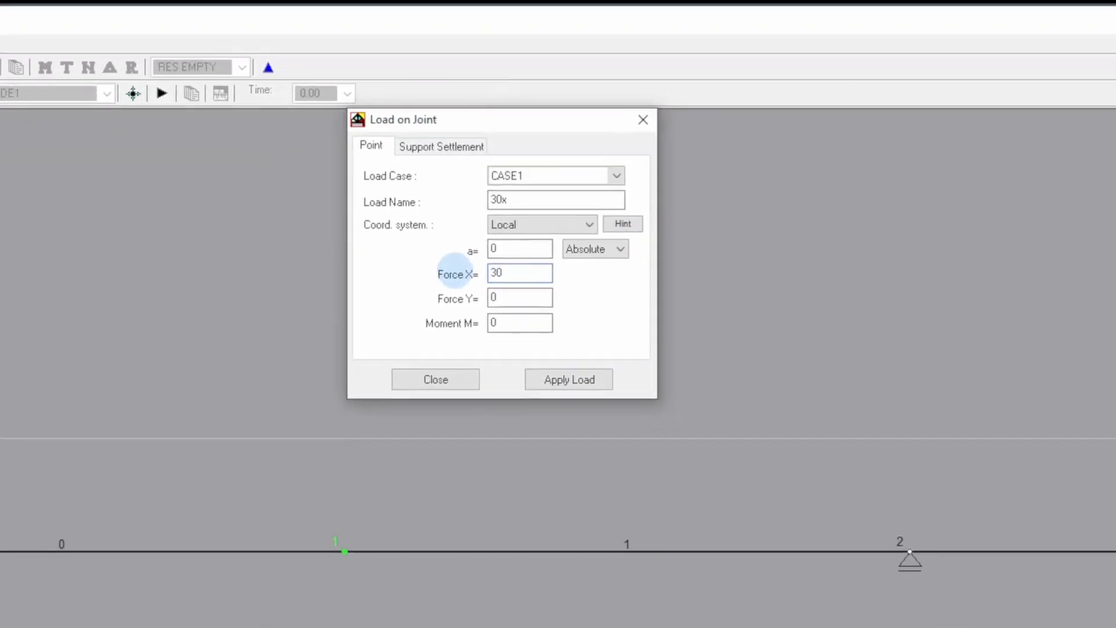
pyautogui.click(496, 322)
pyautogui.click(555, 375)
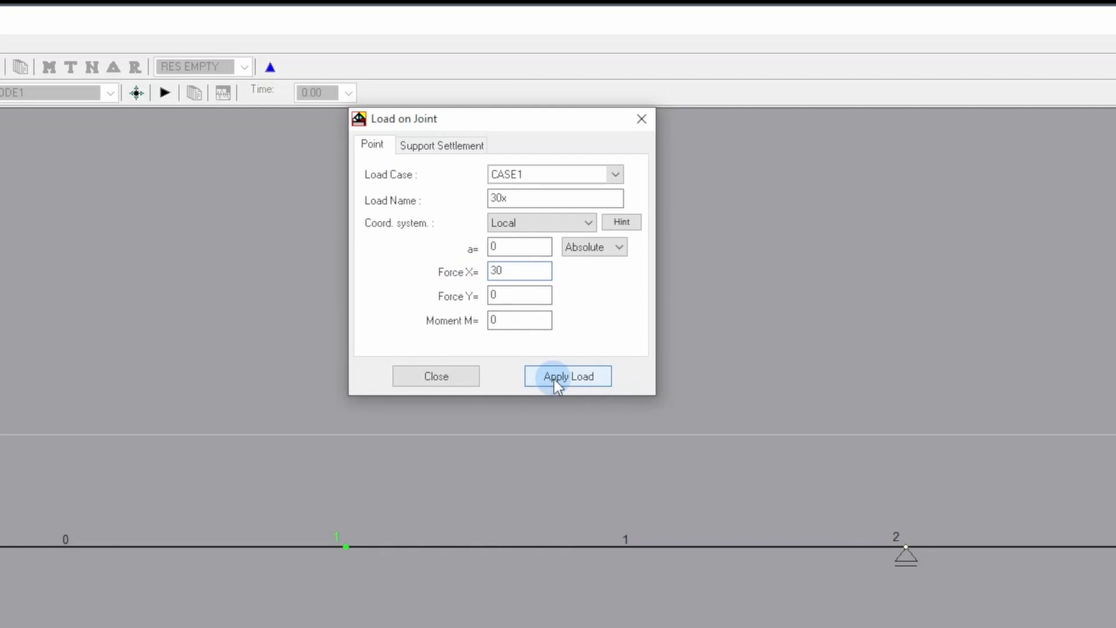
# - Add a second point load named 40y to joint 1 with a Force Y of 40
pyautogui.rightClick(337, 550)
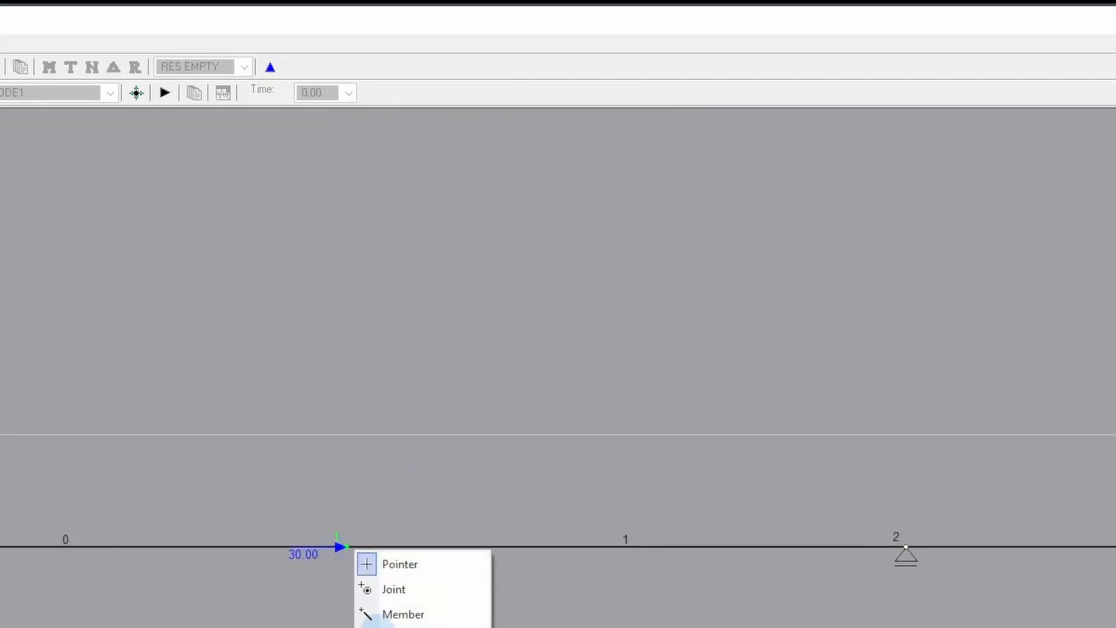
pyautogui.click(395, 627)
pyautogui.moveTo(543, 202); pyautogui.dragTo(494, 193)
pyautogui.write('40y')
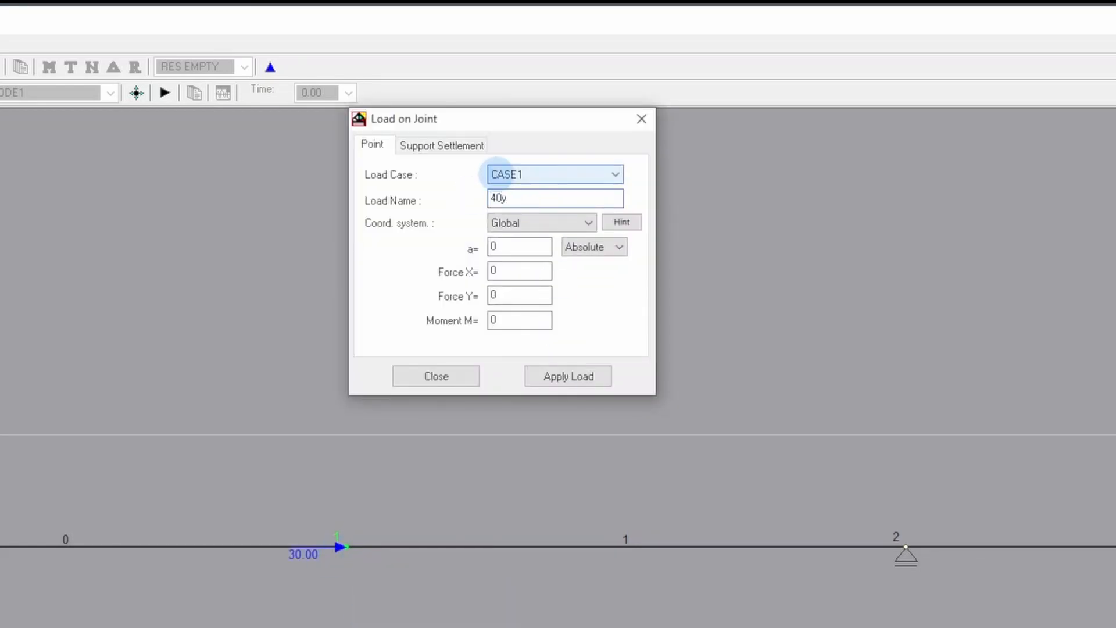
pyautogui.doubleClick(519, 295)
pyautogui.write('40')
pyautogui.click(568, 375)
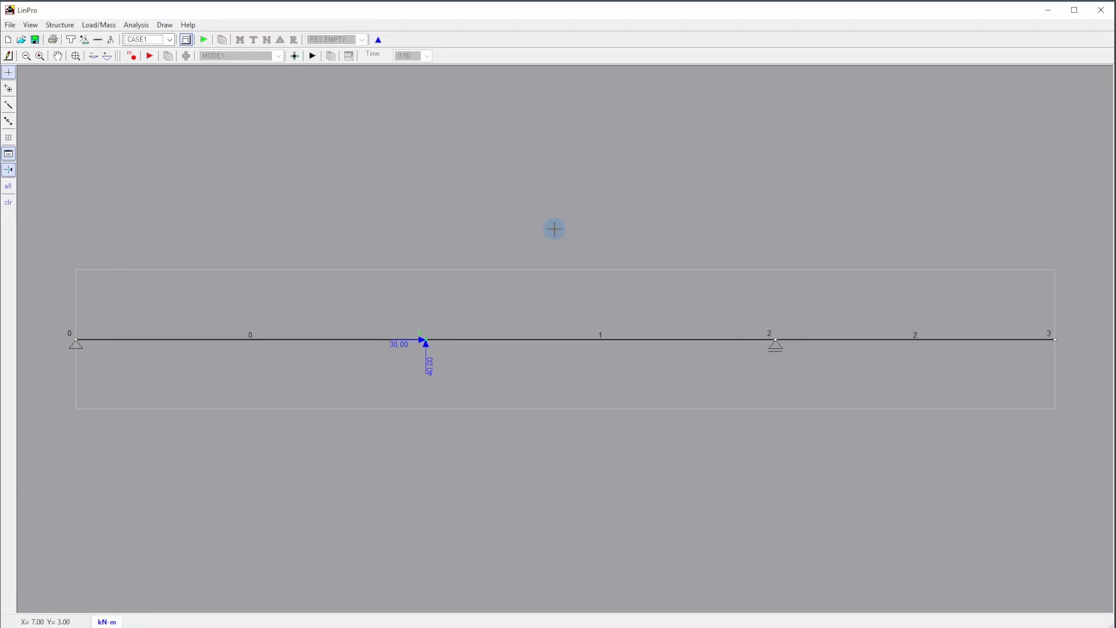
# - Remove the 40y load from the loads assigned to node 1
pyautogui.click(111, 41)
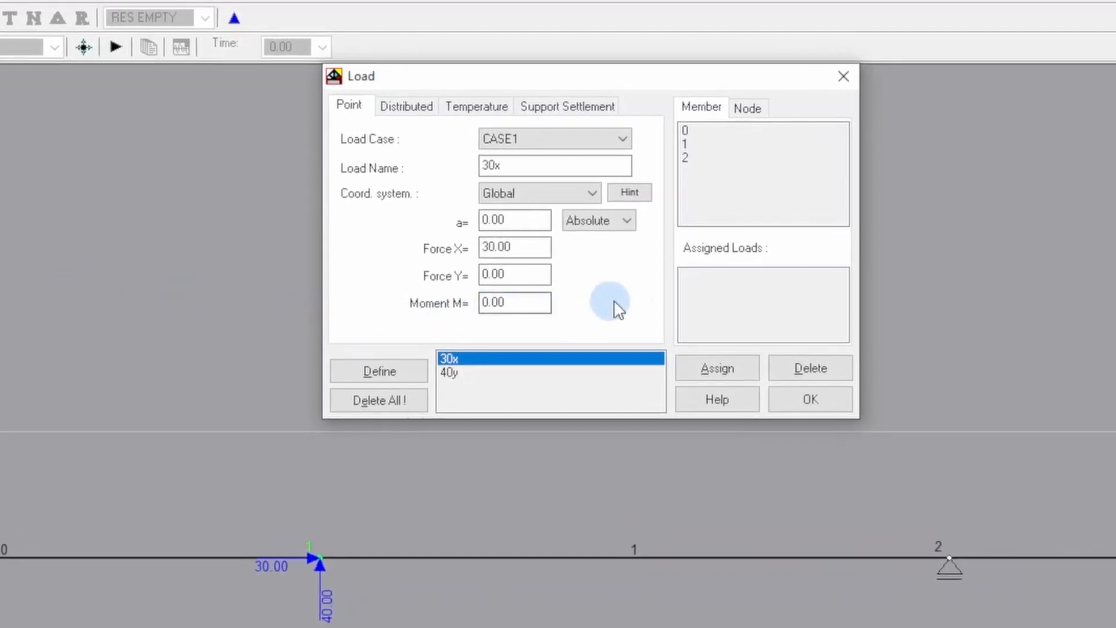
pyautogui.click(750, 107)
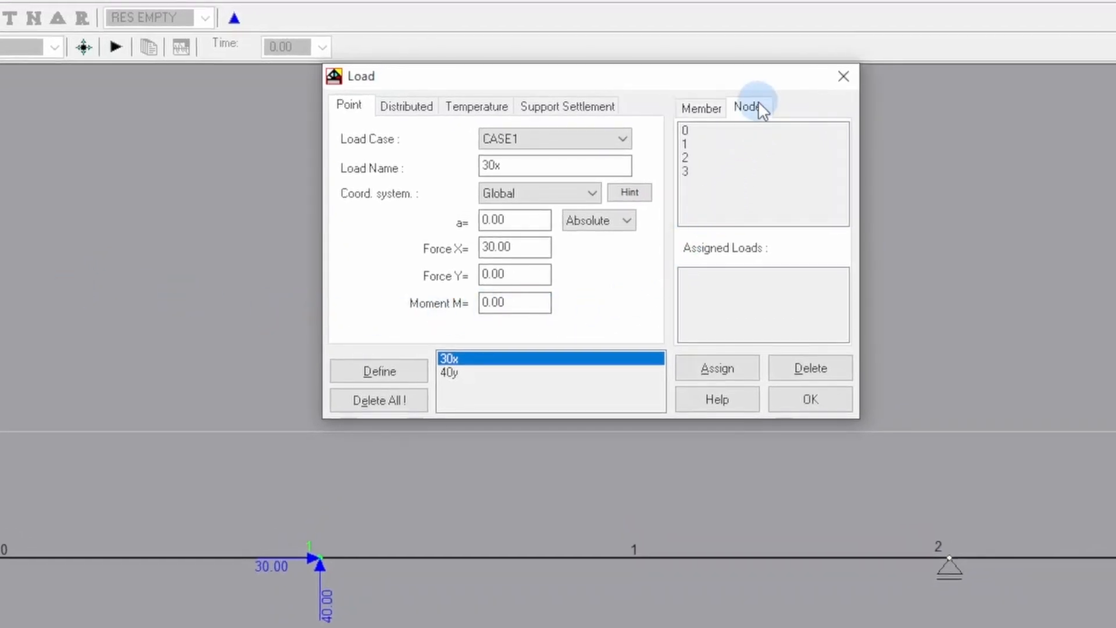
pyautogui.click(724, 145)
pyautogui.click(691, 290)
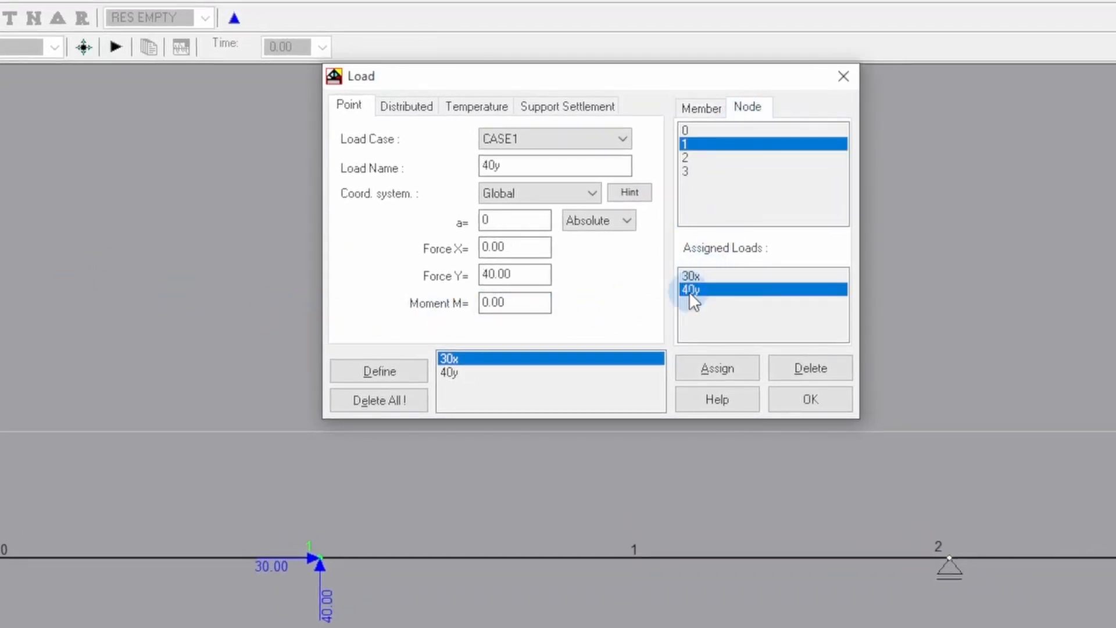
pyautogui.click(818, 370)
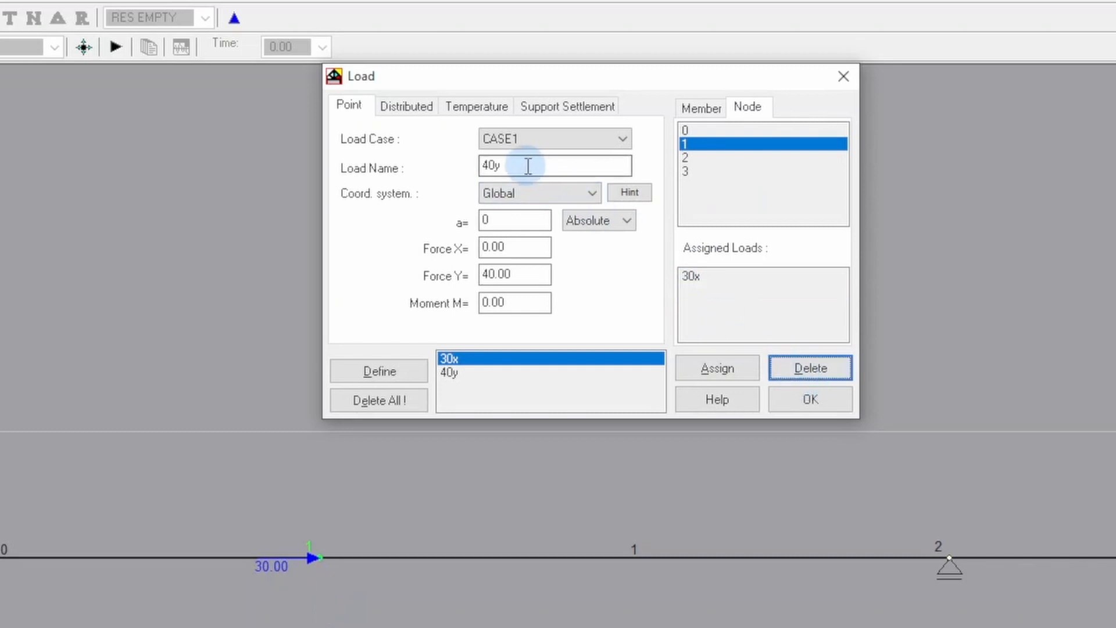
# - Define a point load named -40y with Force Y of -40 and assign it to node 1
pyautogui.moveTo(530, 167); pyautogui.dragTo(412, 155)
pyautogui.press('Home')
pyautogui.write('-')
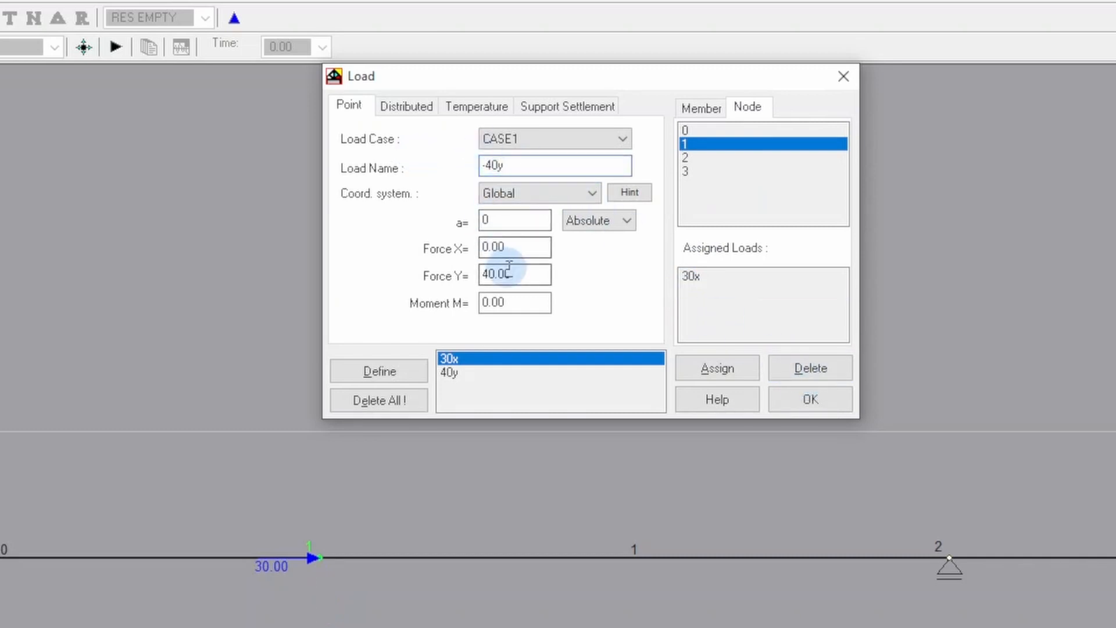
pyautogui.moveTo(508, 272); pyautogui.dragTo(444, 263)
pyautogui.write('-40')
pyautogui.click(379, 371)
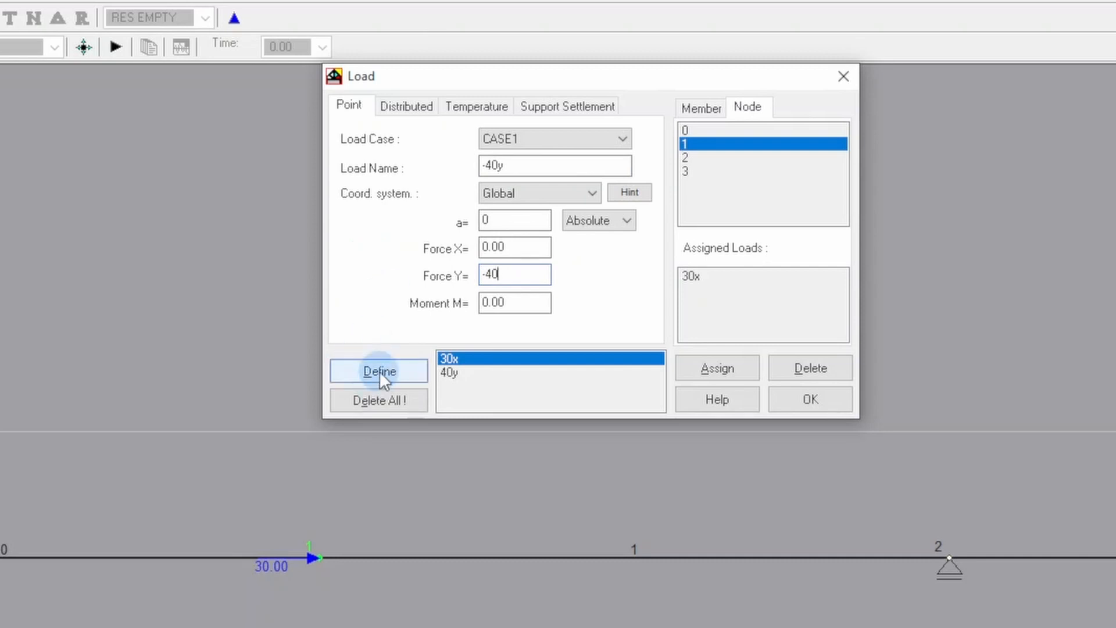
pyautogui.click(726, 370)
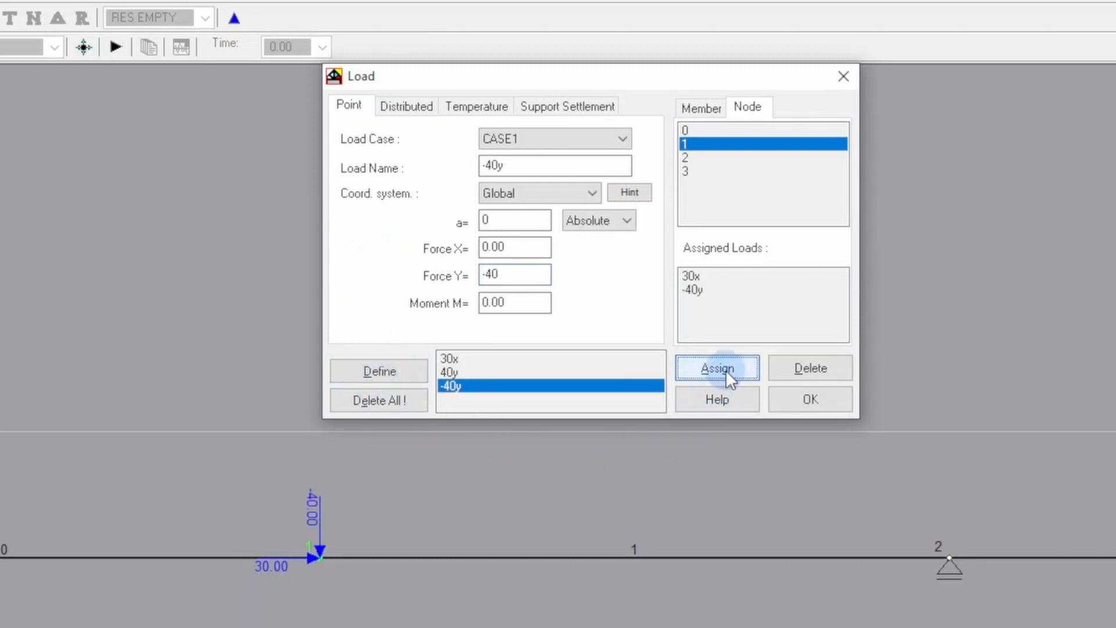
pyautogui.click(787, 396)
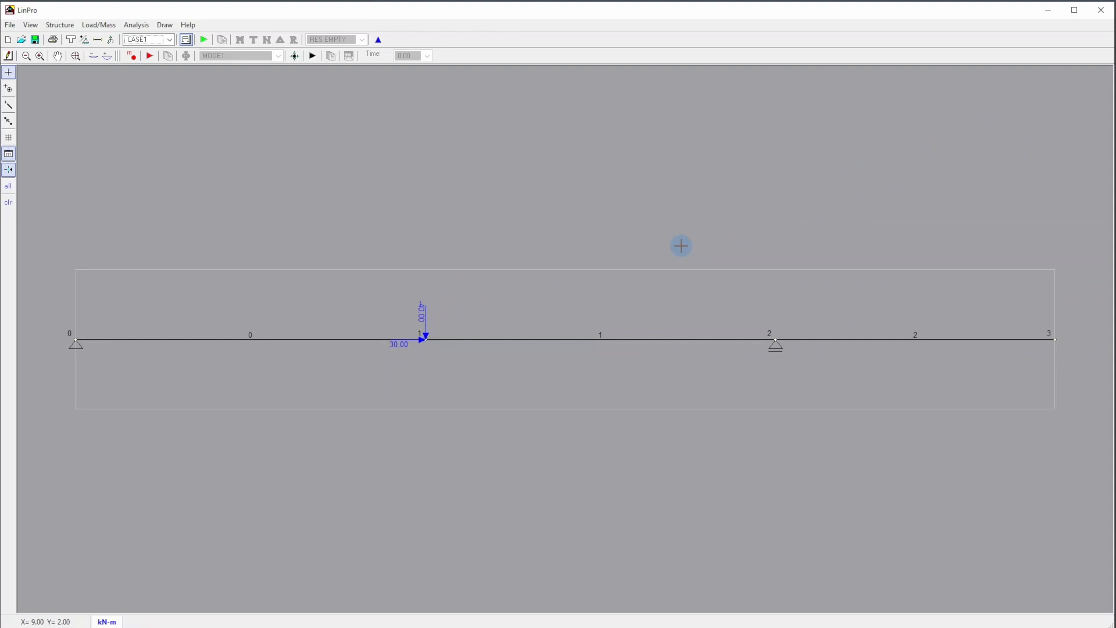
# - Add a point load named -25y to joint 3 with Force Y of -25 and apply it
pyautogui.rightClick(1055, 339)
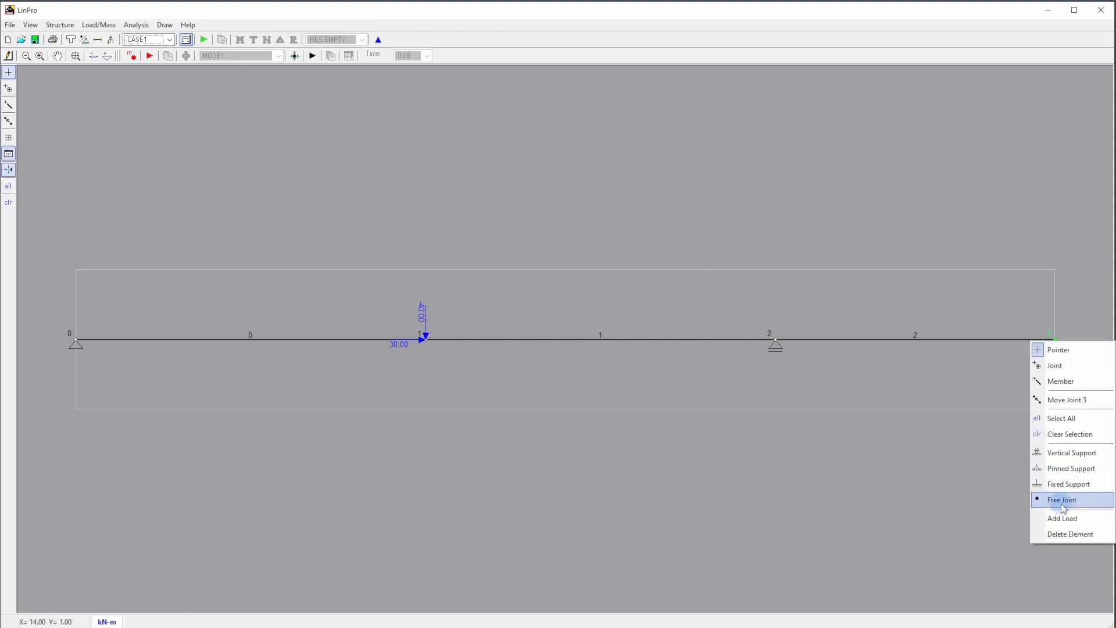
pyautogui.click(1037, 499)
pyautogui.doubleClick(536, 121)
pyautogui.press('BackSpace')
pyautogui.write('-25')
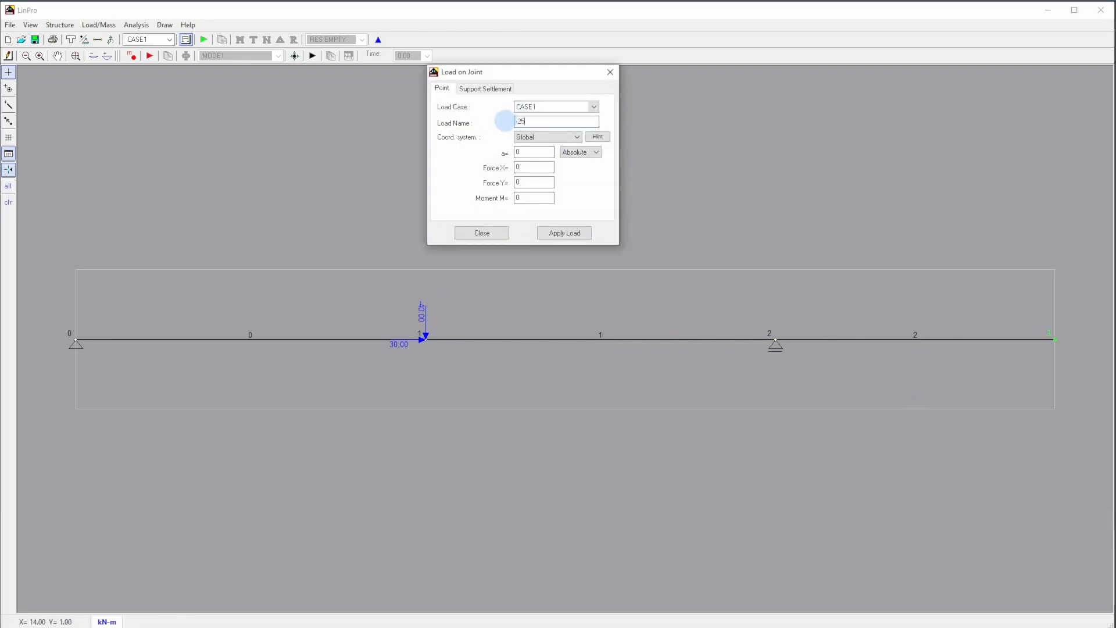
pyautogui.write('y')
pyautogui.press('Tab')
pyautogui.press('Tab')
pyautogui.press('Tab')
pyautogui.press('Tab')
pyautogui.press('Tab')
pyautogui.write('-')
pyautogui.click(473, 167)
pyautogui.write('25')
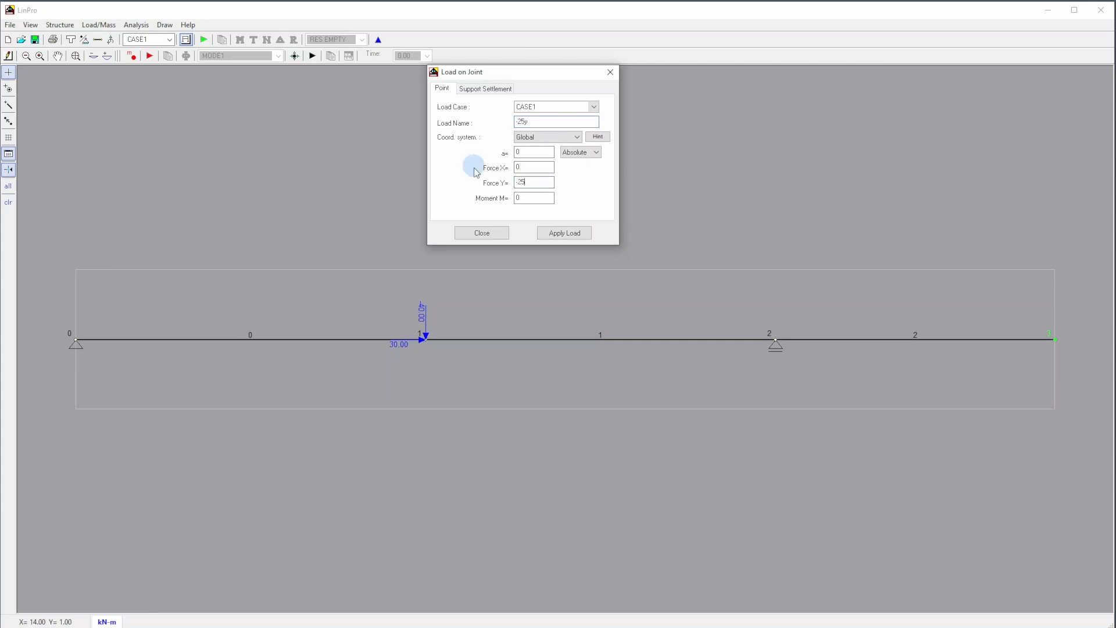
pyautogui.click(554, 233)
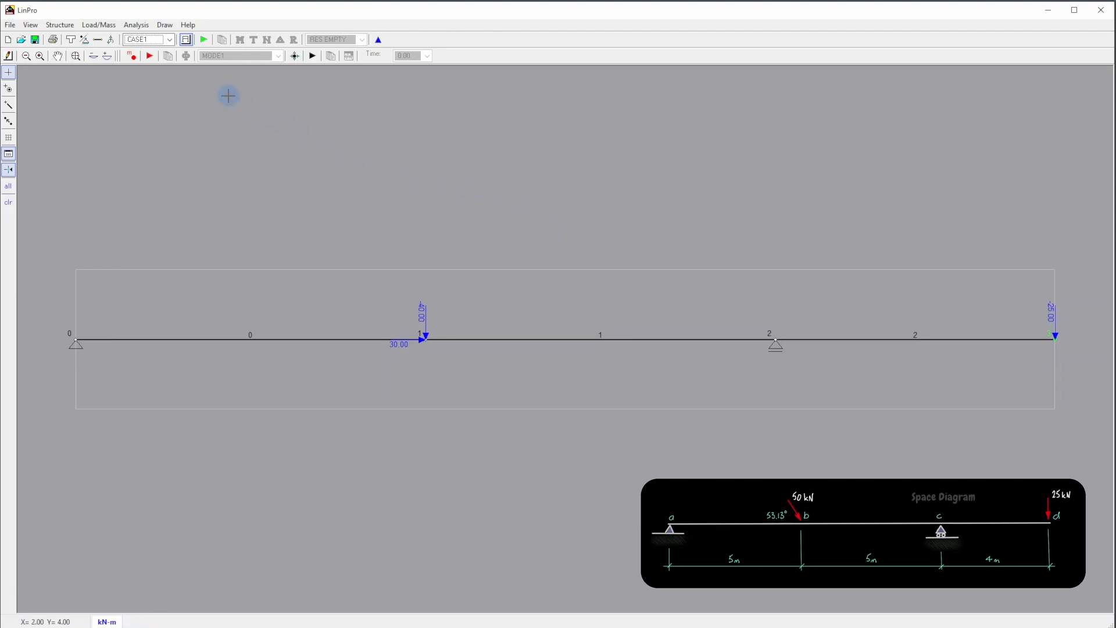
# - Run the static analysis and display the bending moment, shear force, axial force and reaction diagrams one after another
pyautogui.click(204, 40)
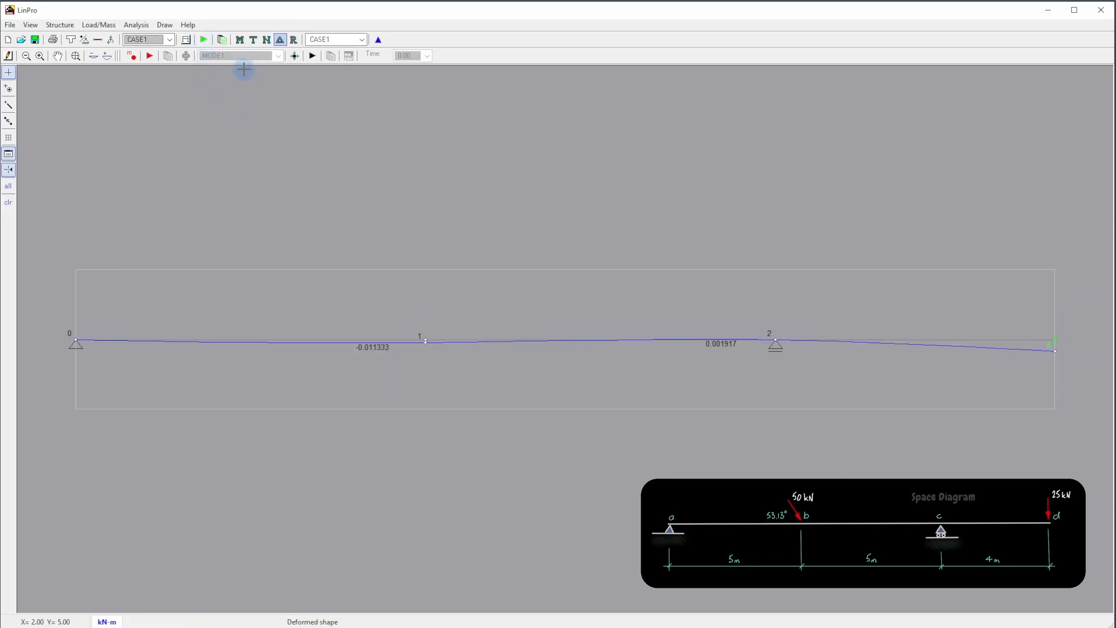
pyautogui.click(245, 42)
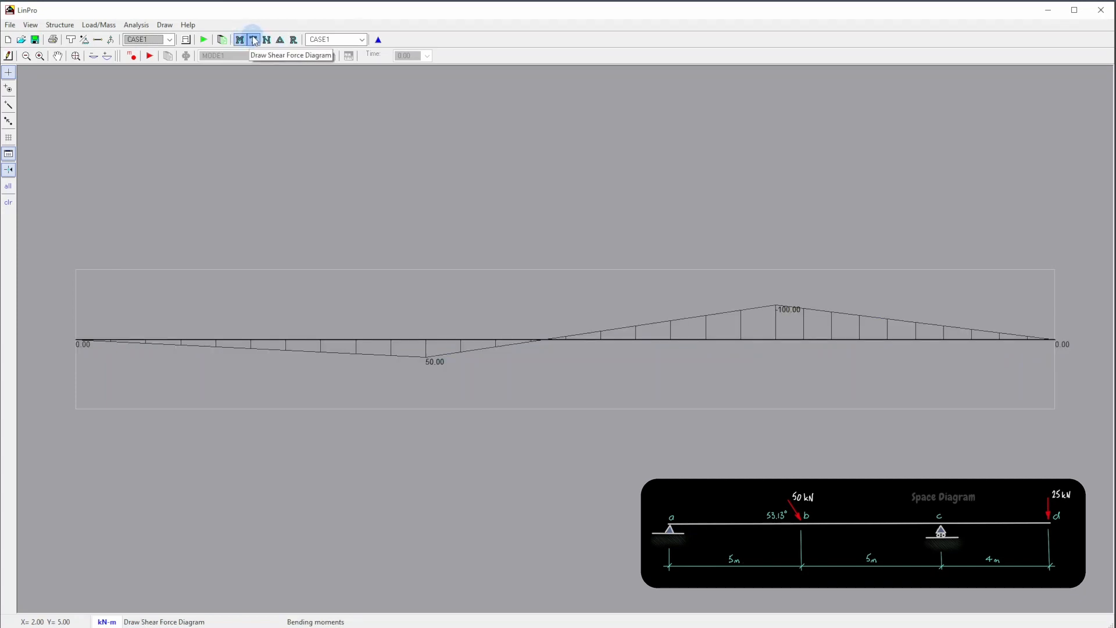
pyautogui.click(254, 40)
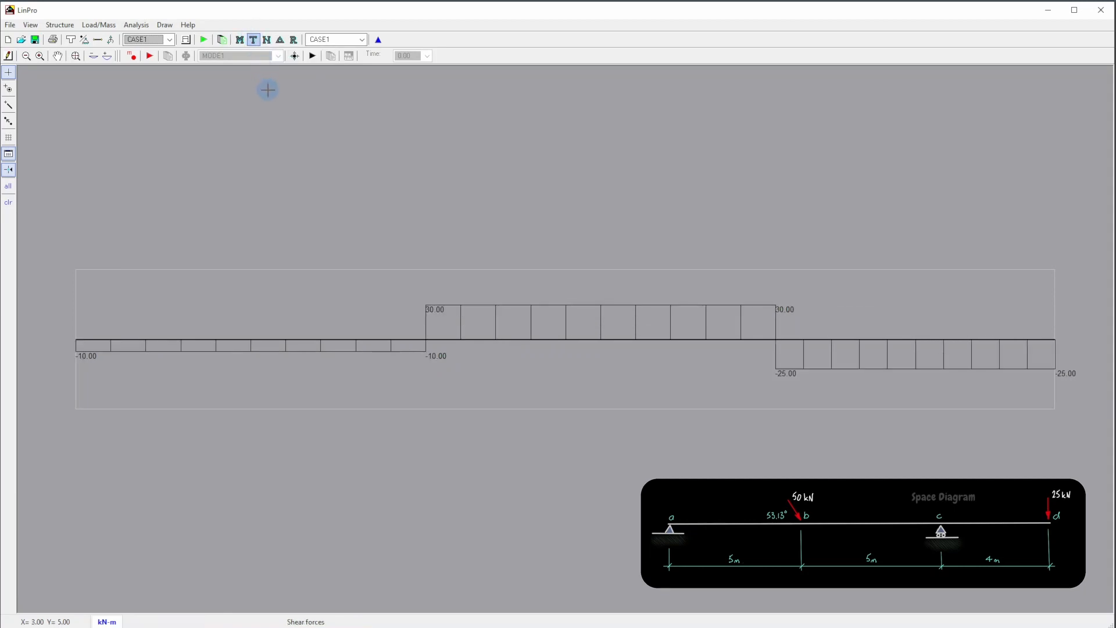
pyautogui.click(267, 41)
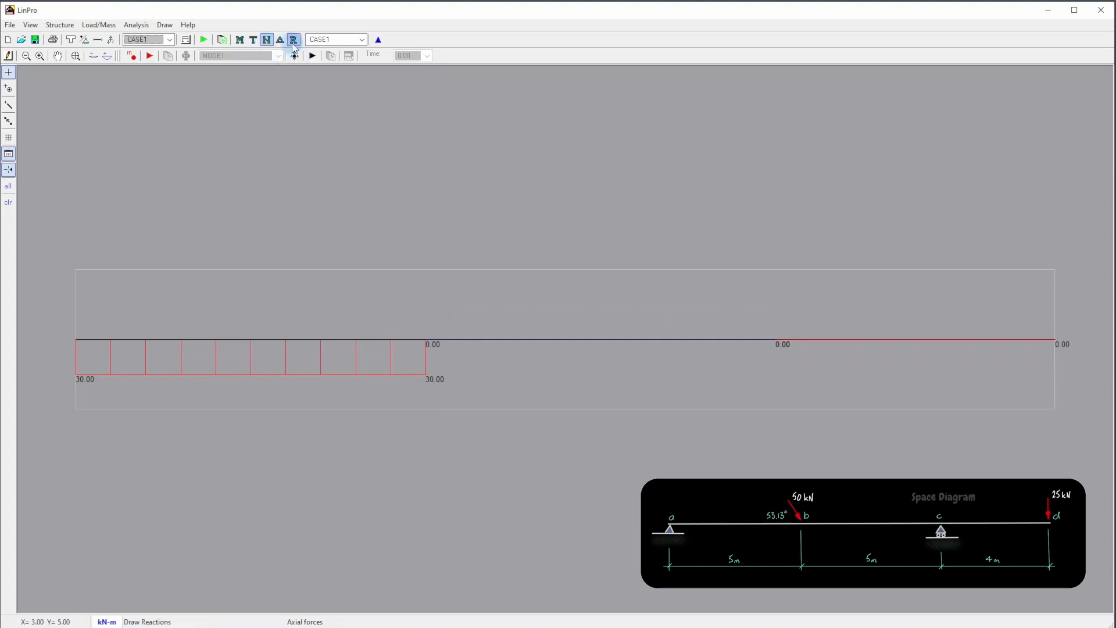
pyautogui.click(294, 41)
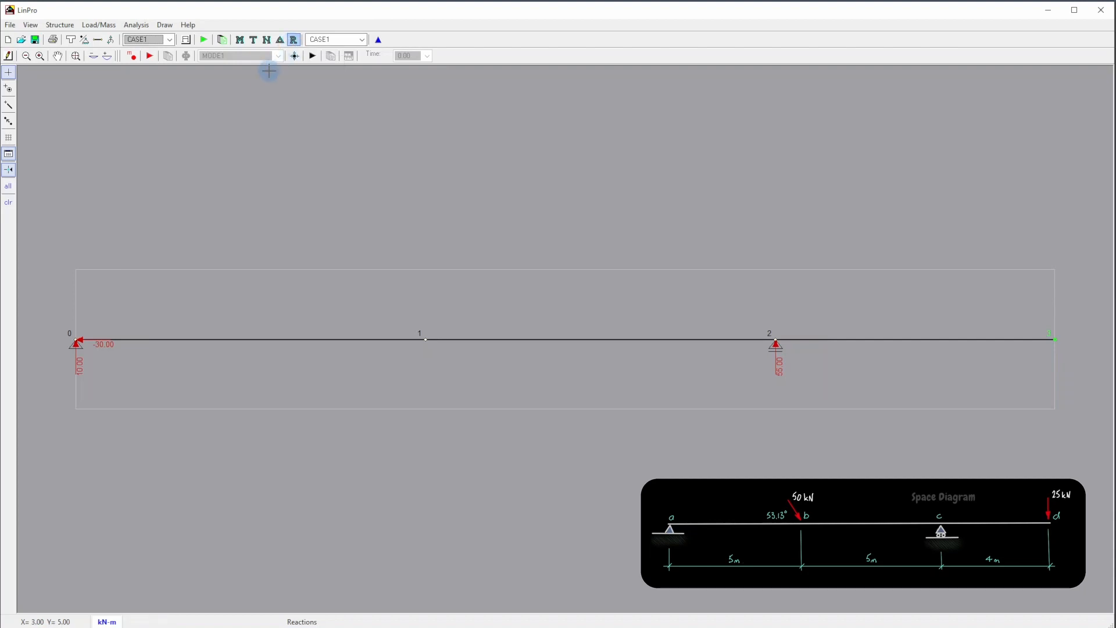
# - Redraw the loaded structure to review its tabulated static analysis results, and display the beam's deformed shape
pyautogui.click(189, 43)
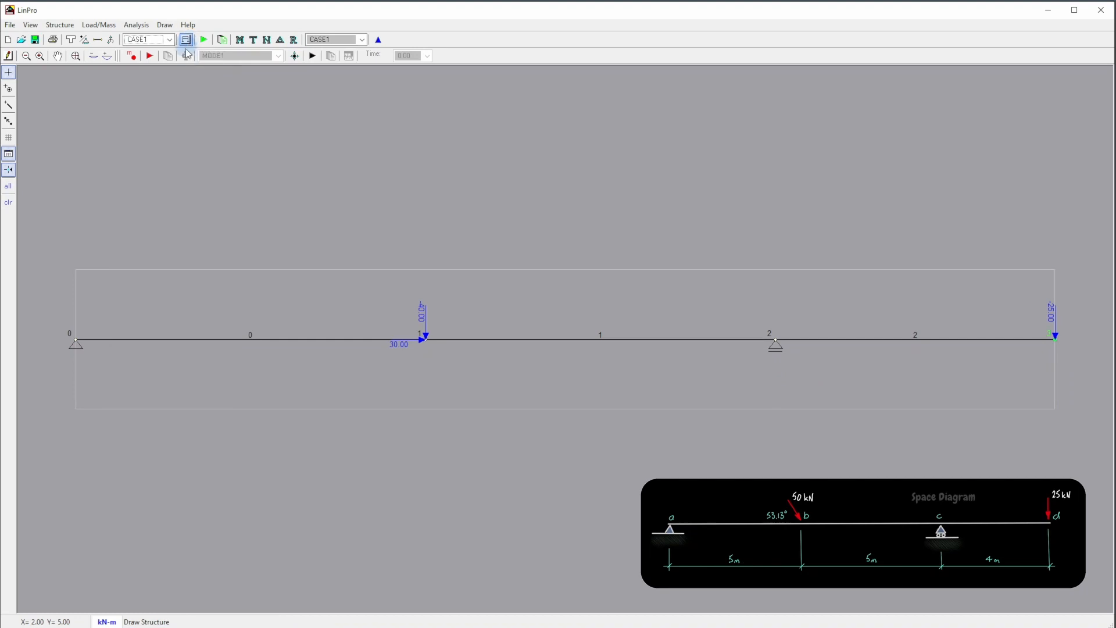
pyautogui.click(223, 41)
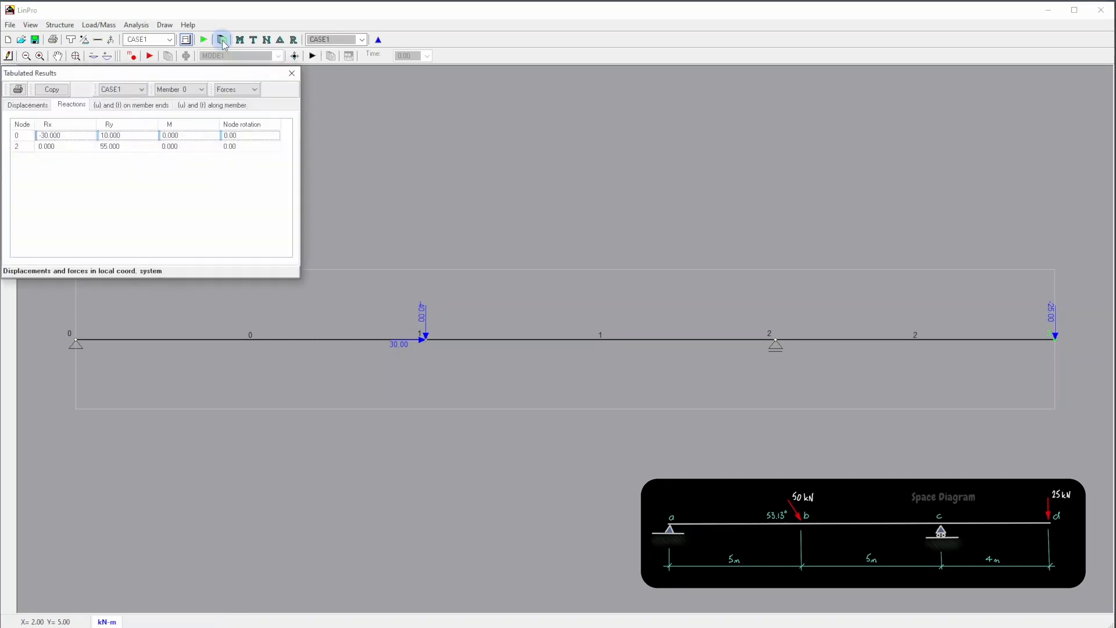
pyautogui.click(292, 73)
pyautogui.click(281, 41)
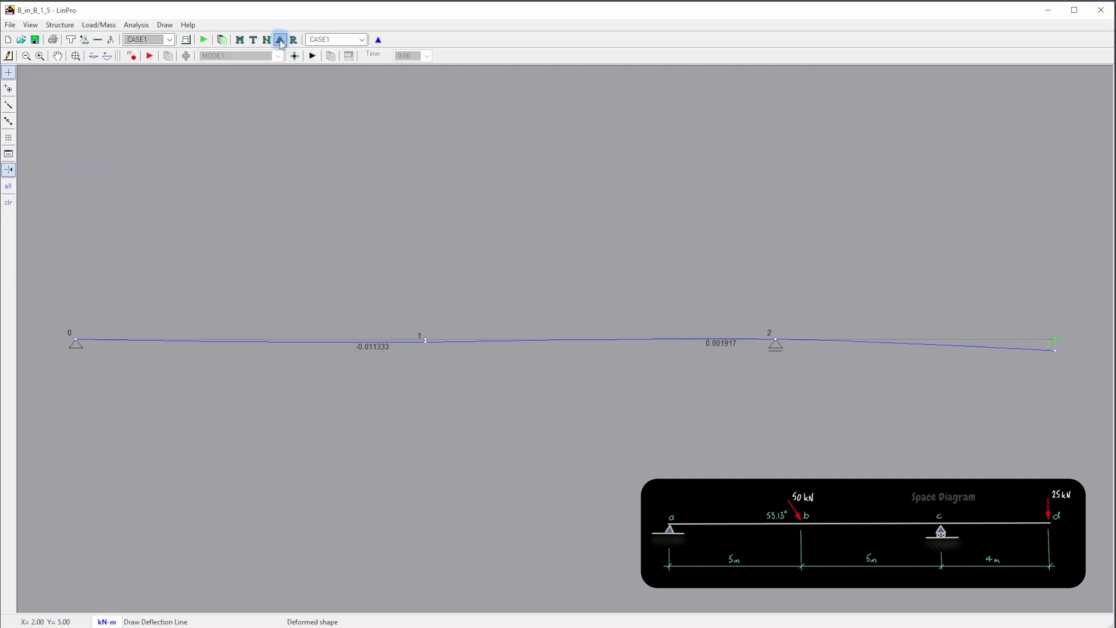
# - Close the program and save the changes to the B_in_B_1_5.aln file
pyautogui.click(1101, 13)
pyautogui.click(543, 371)
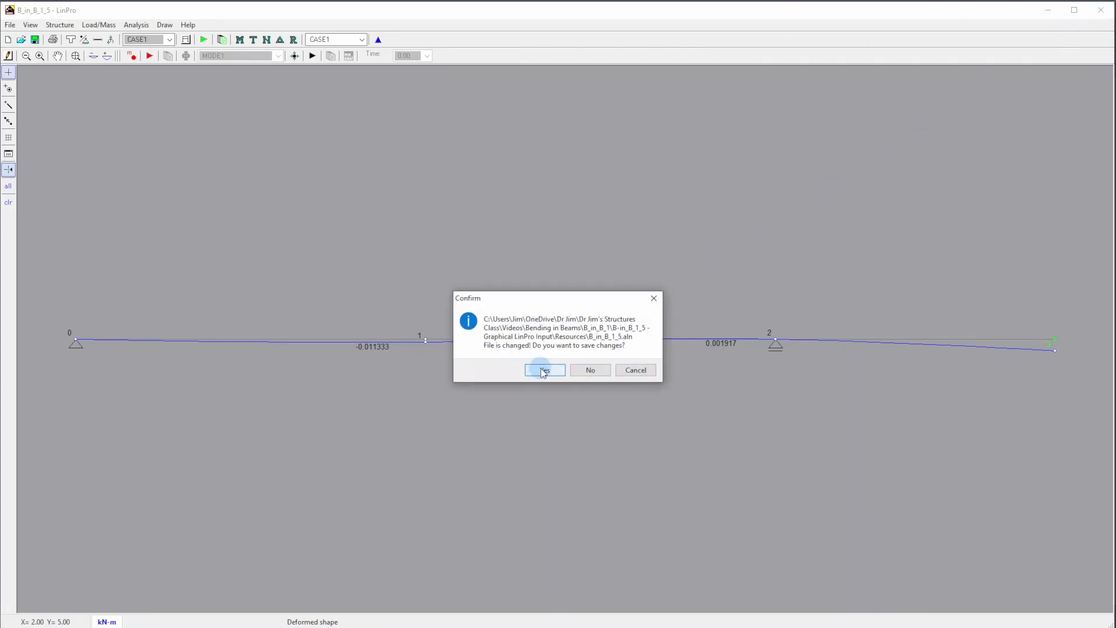